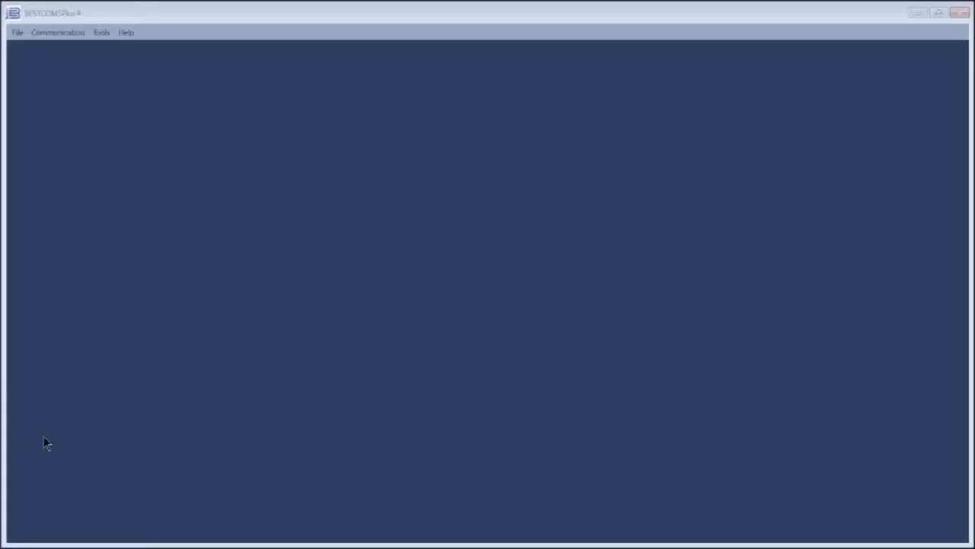
# Create a new BE1-FLEX settings file from the File menu.
pyautogui.click(18, 33)
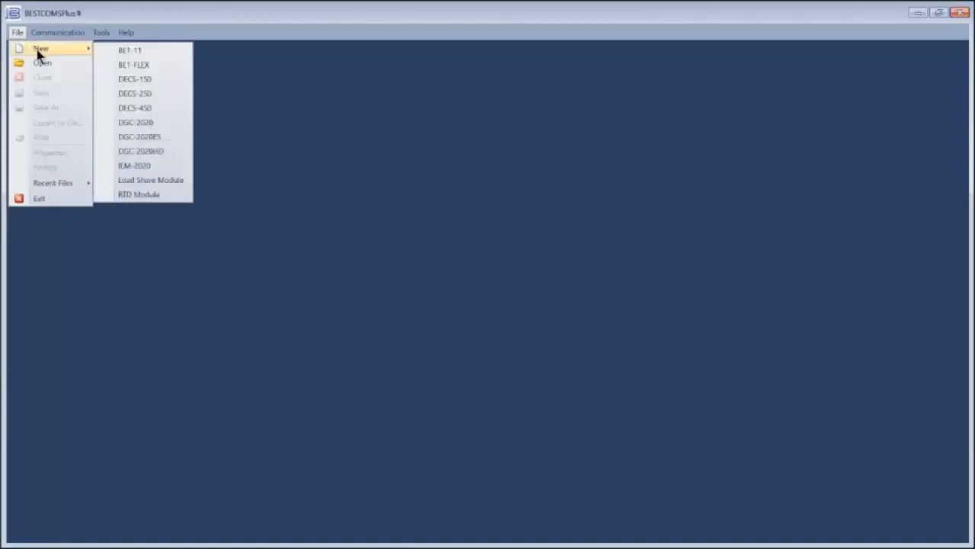
pyautogui.moveTo(42, 48)
pyautogui.click(119, 64)
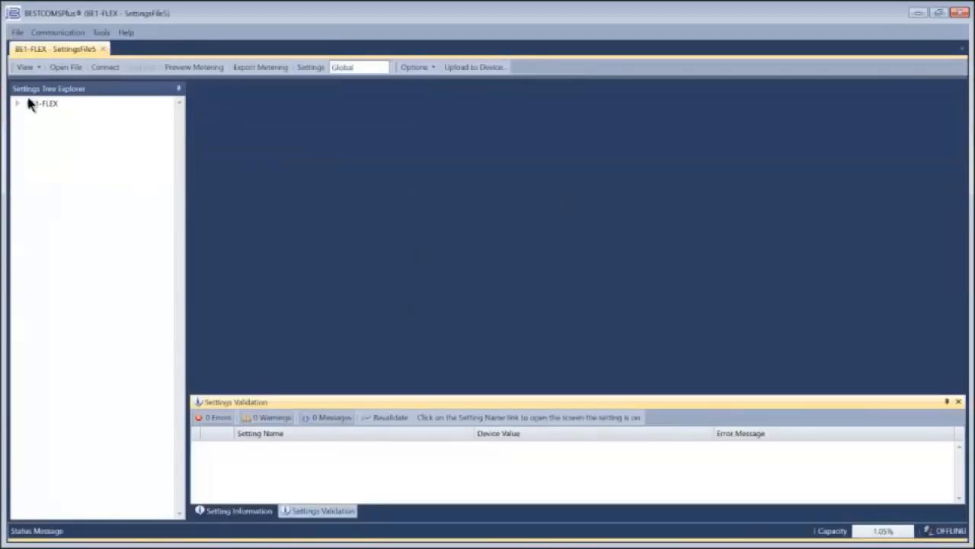
# In the Style Configurator set T3 board count to 0 and M0 to 1, then request Auto-Generate Instances.
pyautogui.click(17, 104)
pyautogui.click(29, 117)
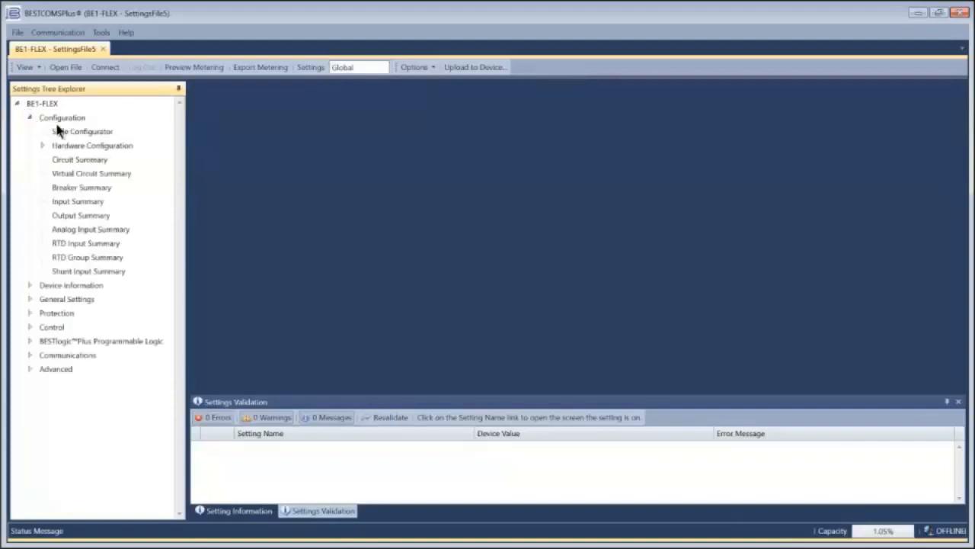
pyautogui.click(67, 133)
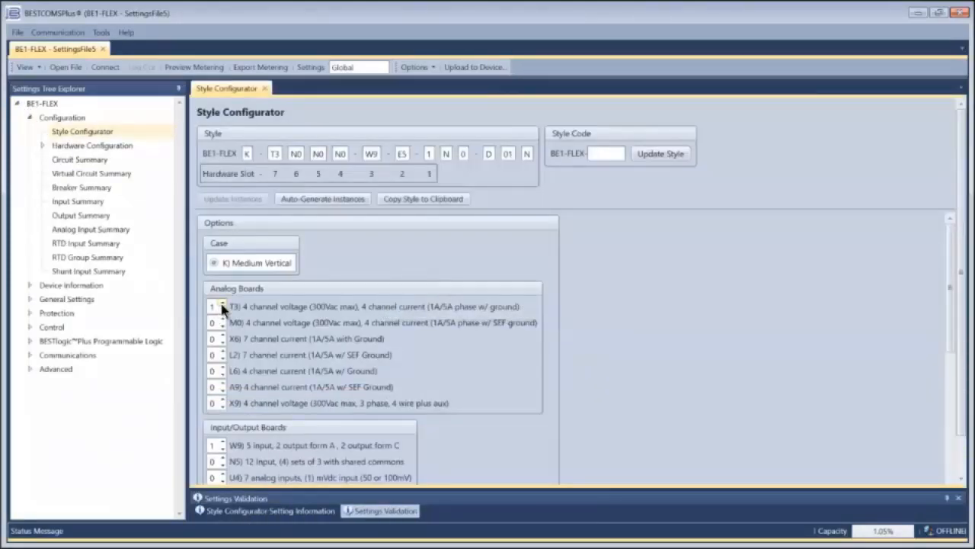
pyautogui.click(222, 310)
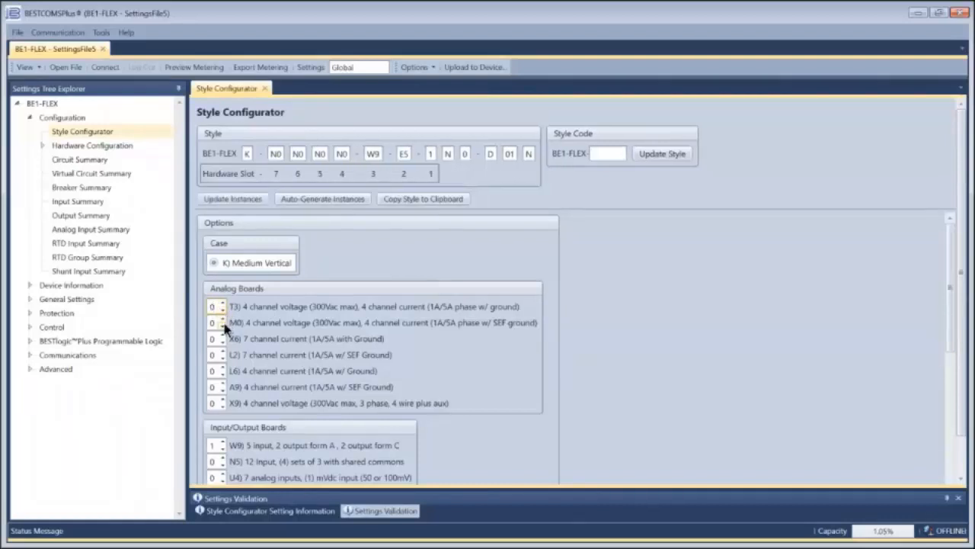
pyautogui.click(222, 318)
pyautogui.scroll(-2, 242, 333)
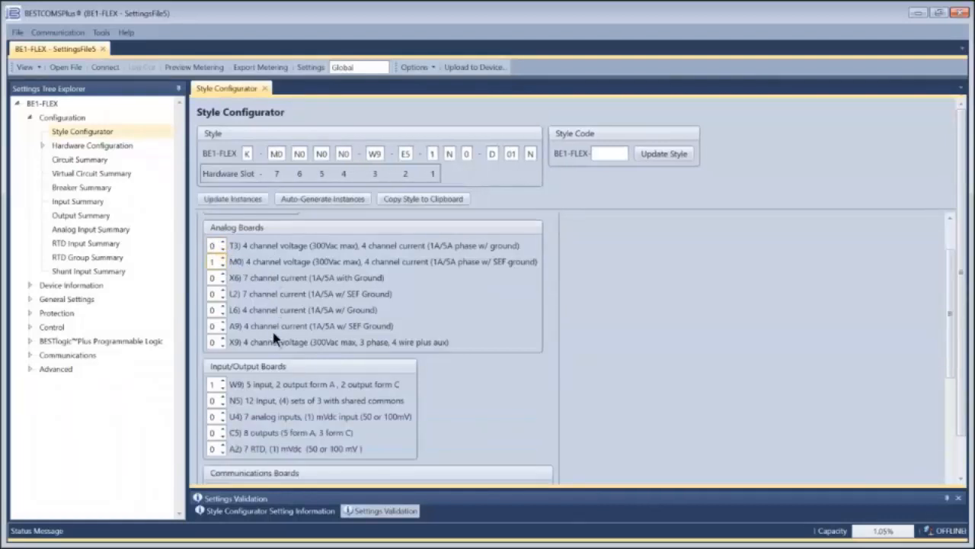
pyautogui.scroll(-2, 242, 333)
pyautogui.scroll(-1, 264, 329)
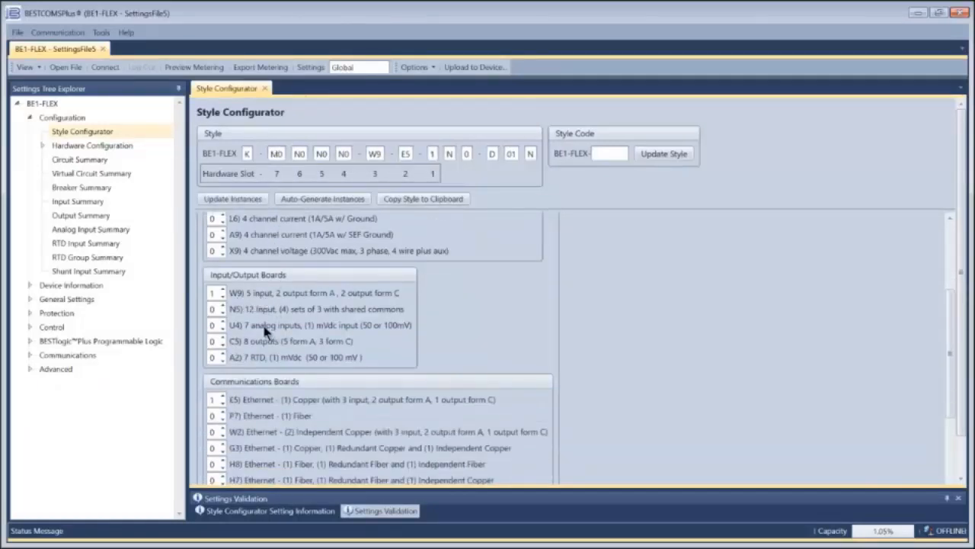
pyautogui.scroll(-1, 263, 333)
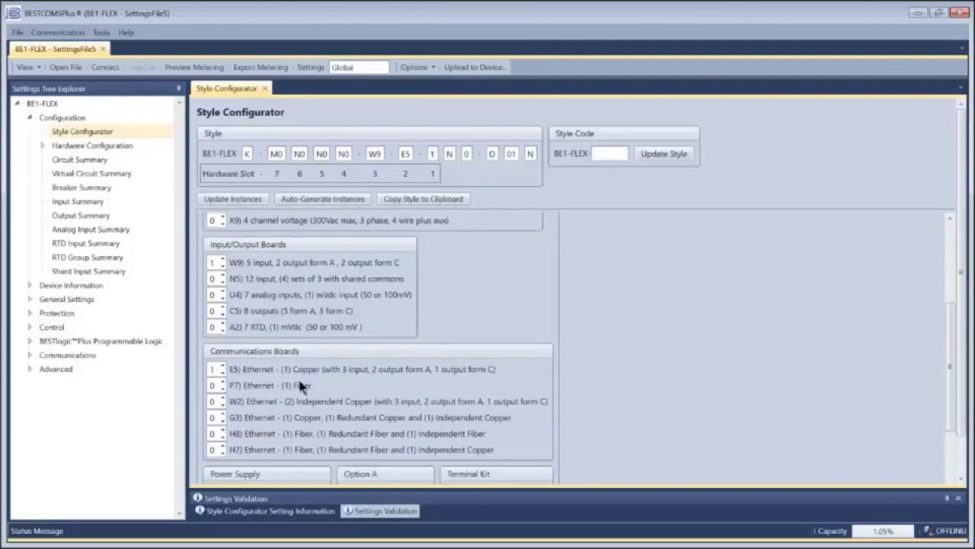
pyautogui.click(225, 370)
pyautogui.scroll(-1, 396, 312)
pyautogui.scroll(-2, 473, 331)
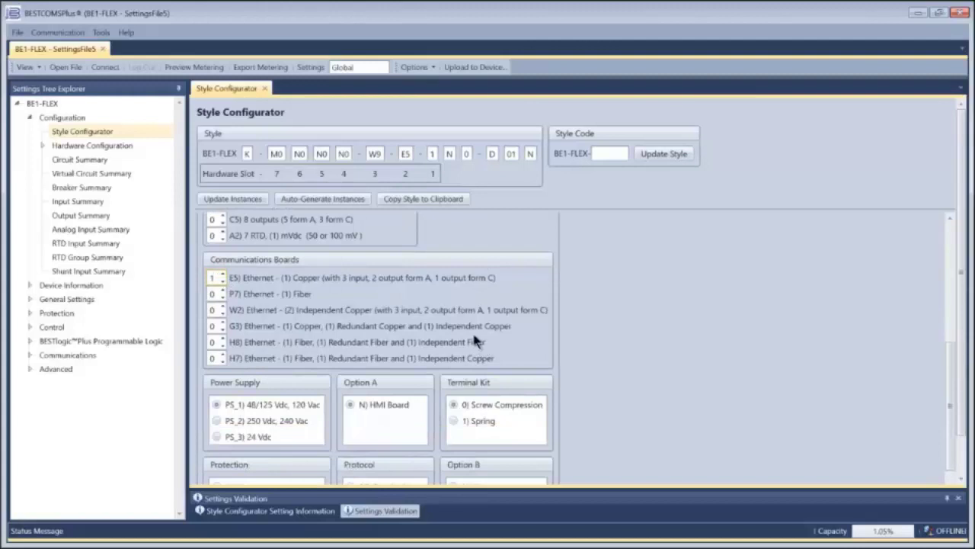
# Confirm saving and auto-populate, creating Circuit 1, Breaker 1 and slot 2/3 I/O instances.
pyautogui.click(343, 200)
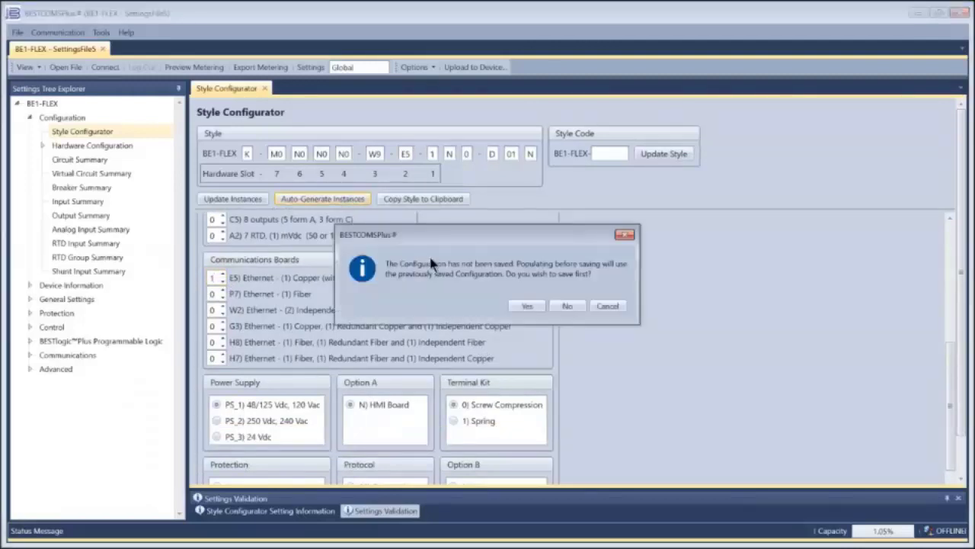
pyautogui.click(527, 307)
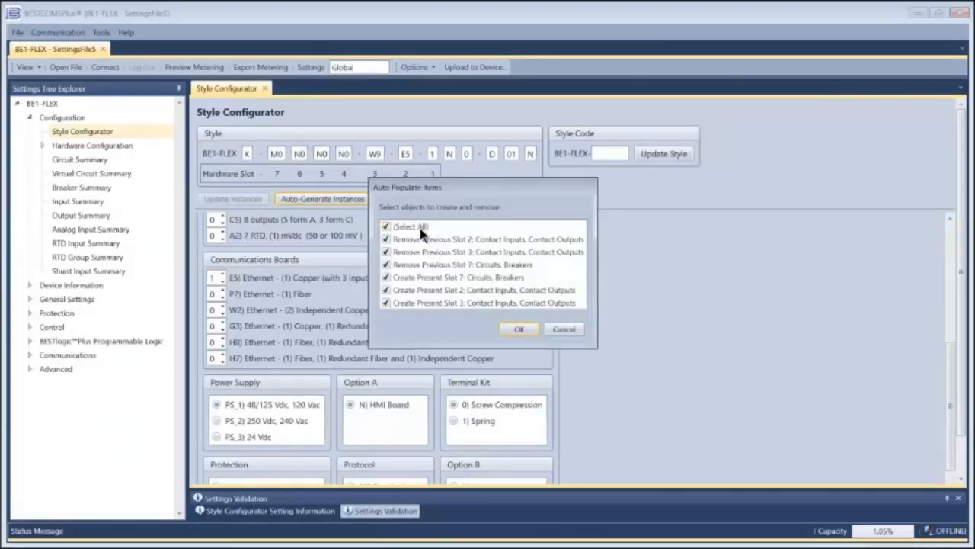
pyautogui.click(518, 333)
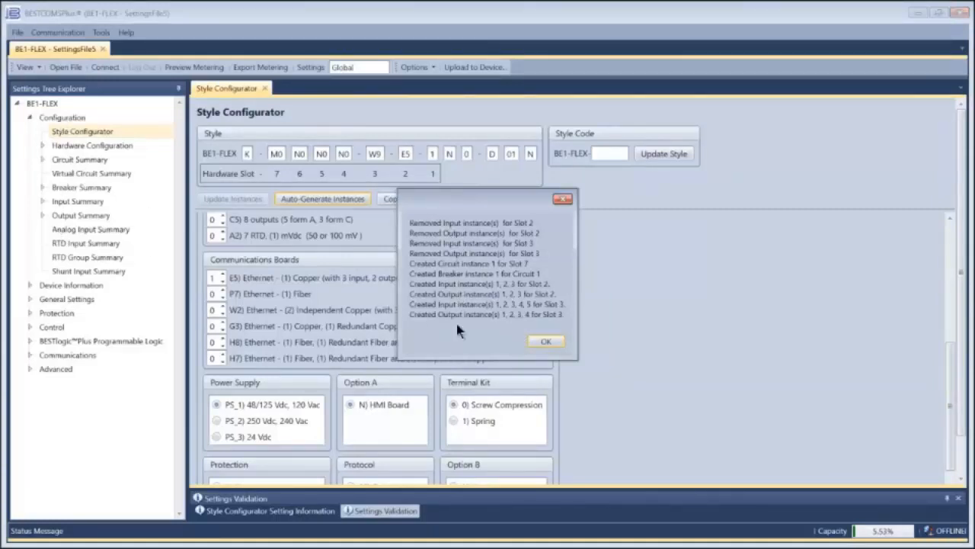
pyautogui.click(548, 340)
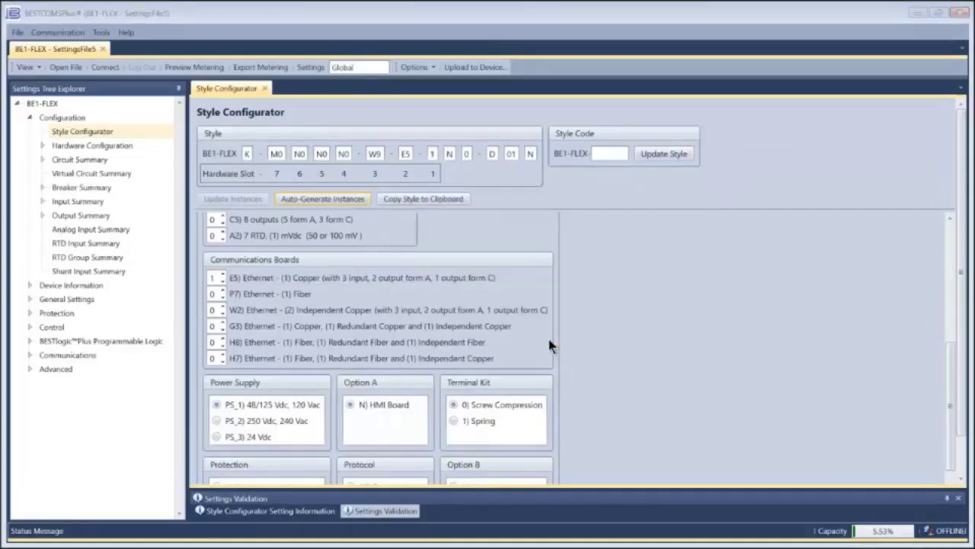
# Rename Circuit-1 to Feeder 1 in its circuit settings.
pyautogui.click(42, 159)
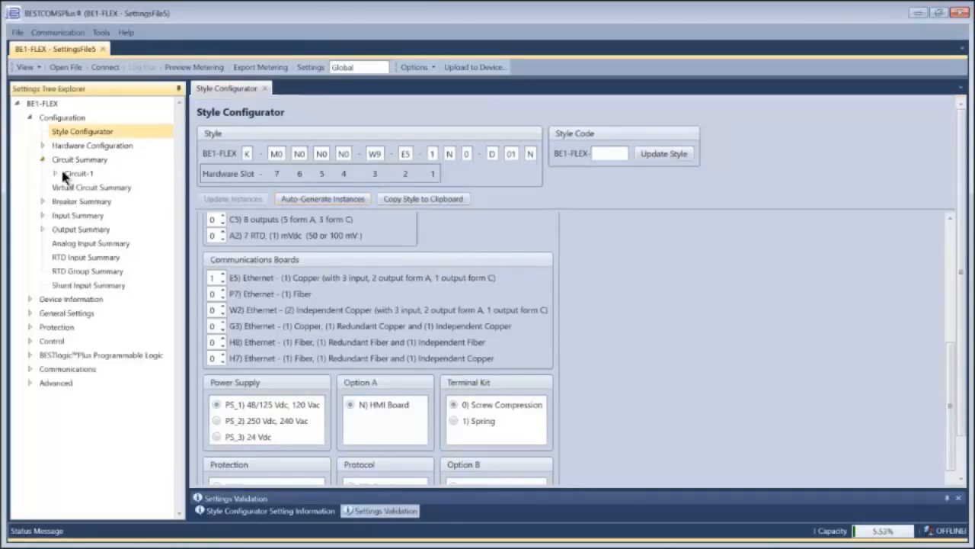
pyautogui.click(54, 173)
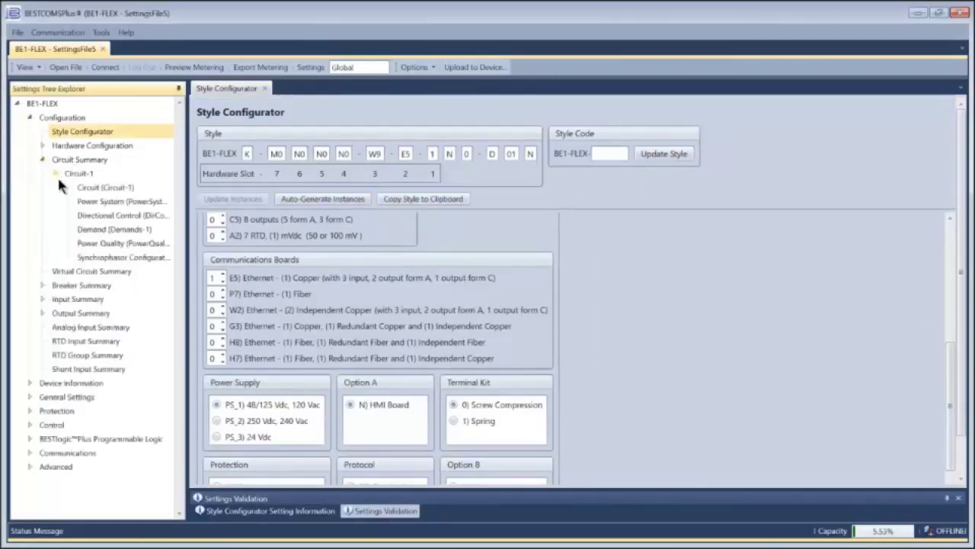
pyautogui.click(96, 189)
pyautogui.tripleClick(240, 166)
pyautogui.write('Feeder 1')
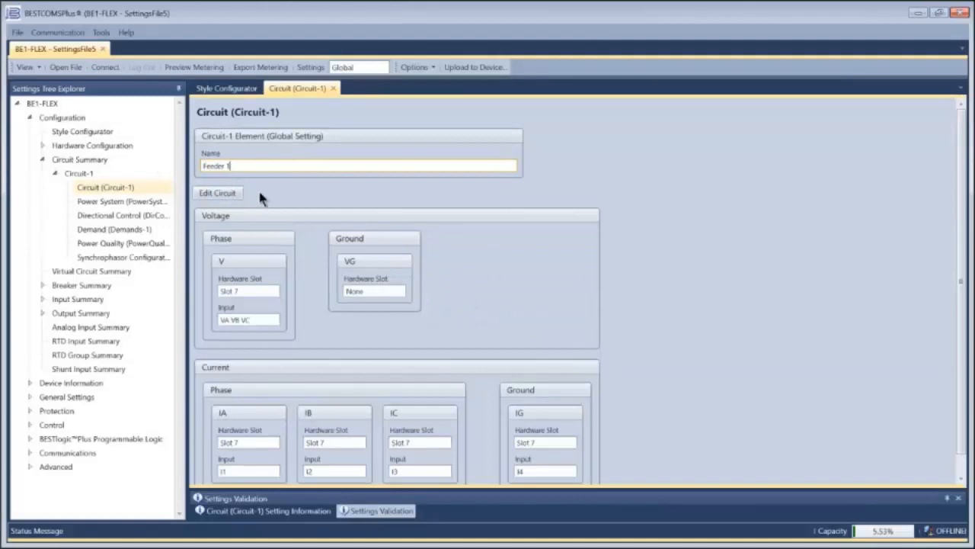
pyautogui.scroll(-1, 302, 236)
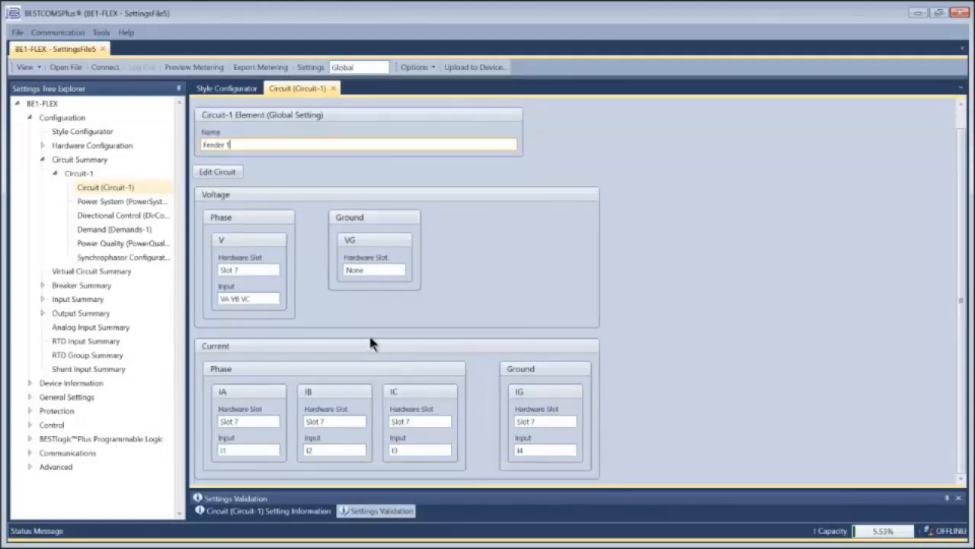
# Set Feeder 1's power system phase VT ratio to 4.
pyautogui.click(145, 201)
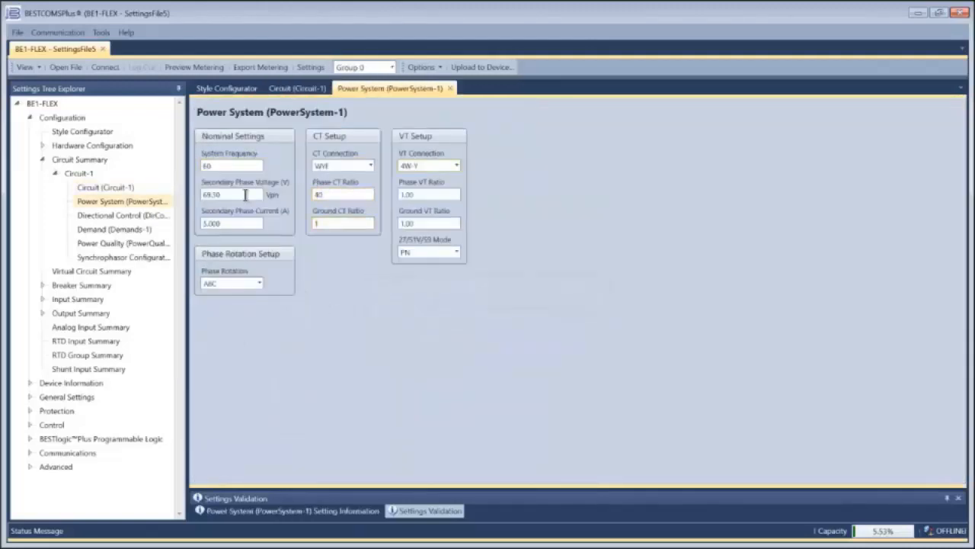
pyautogui.write('4')
pyautogui.press('Tab')
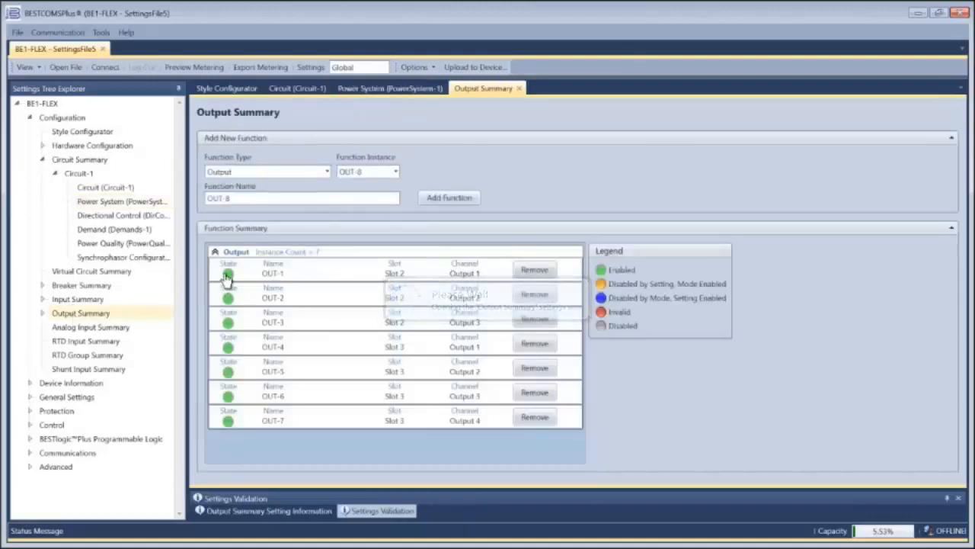
# Rename output OUT-1 to Trip Output.
pyautogui.click(229, 276)
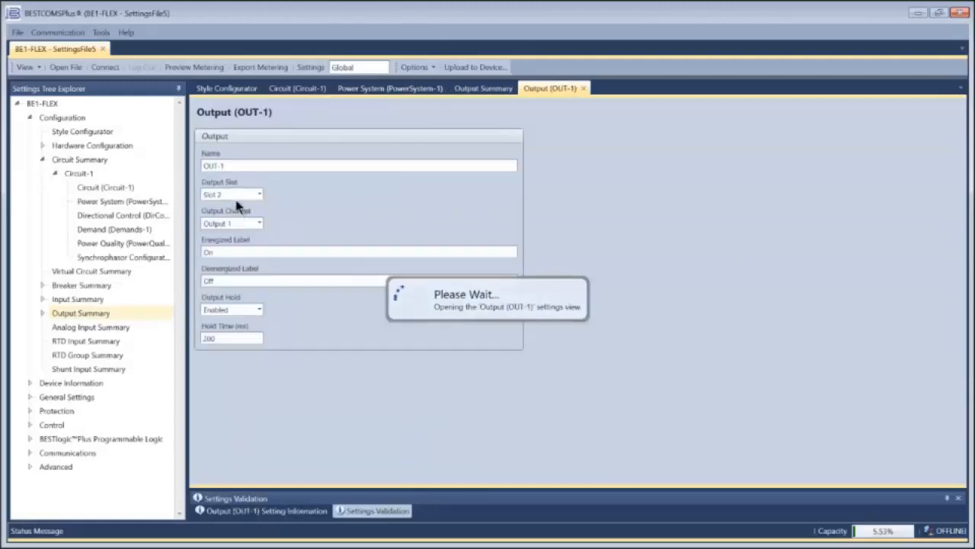
pyautogui.tripleClick(232, 164)
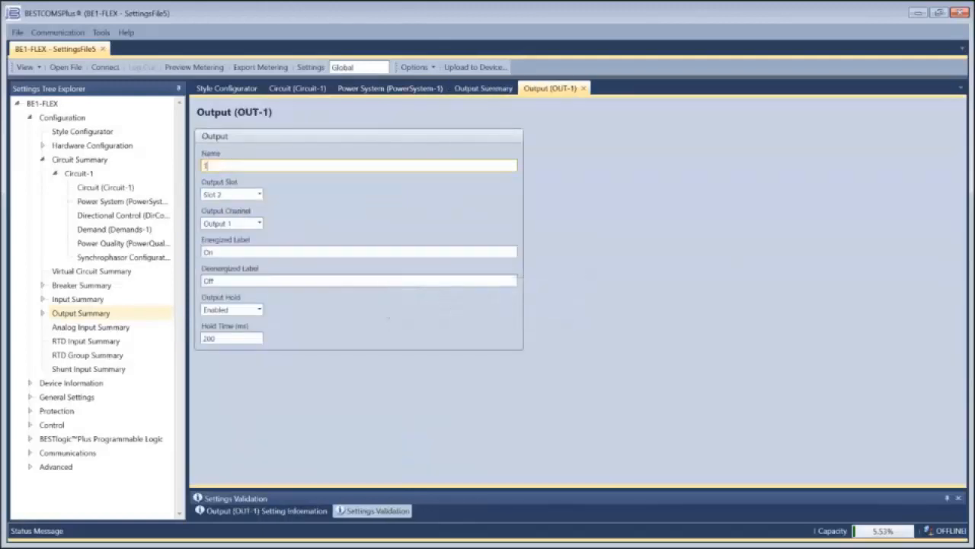
pyautogui.write('Trip Output')
# Add an Instantaneous Overcurrent (50) protection function named 50P.
pyautogui.click(64, 413)
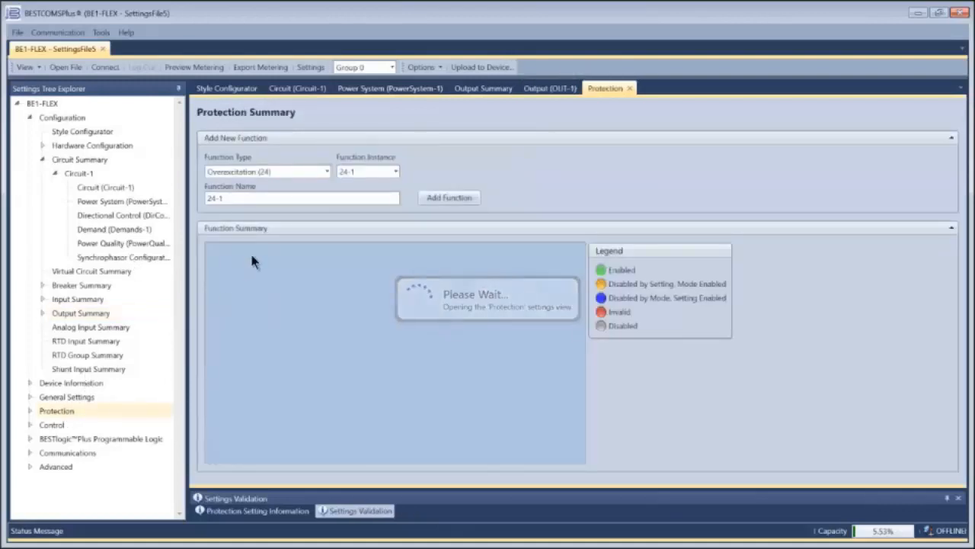
pyautogui.click(320, 171)
pyautogui.click(309, 279)
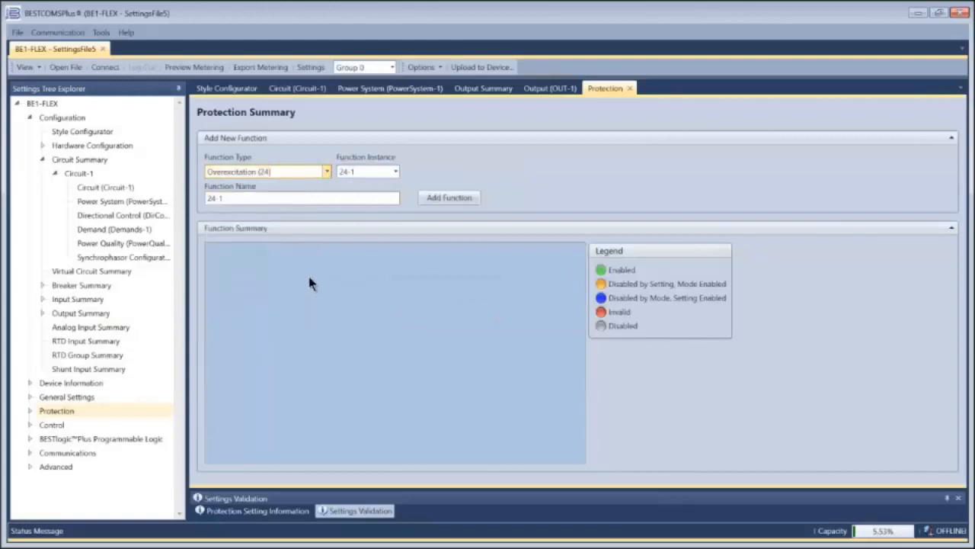
pyautogui.click(254, 200)
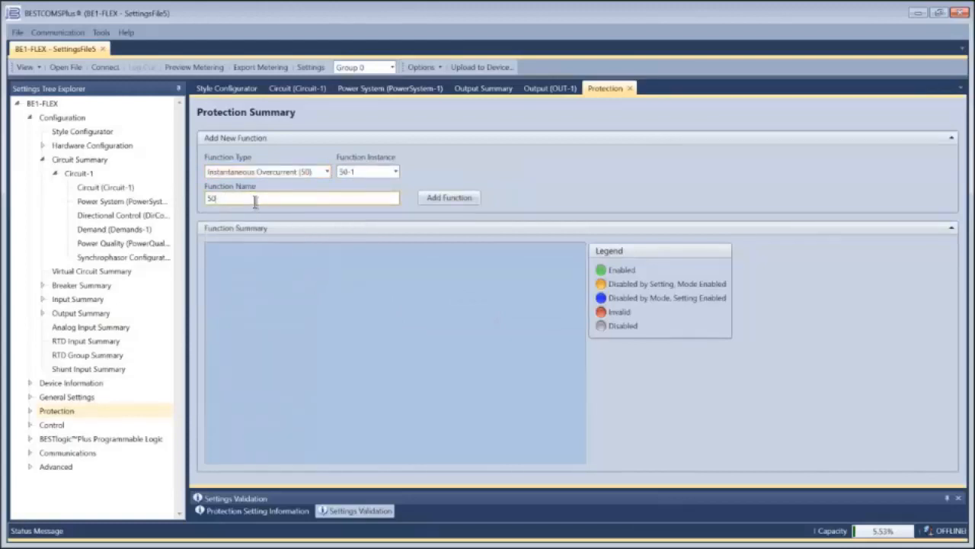
pyautogui.write('P')
pyautogui.click(442, 198)
# Add an Inverse Overcurrent (51) protection function named 51P.
pyautogui.click(326, 172)
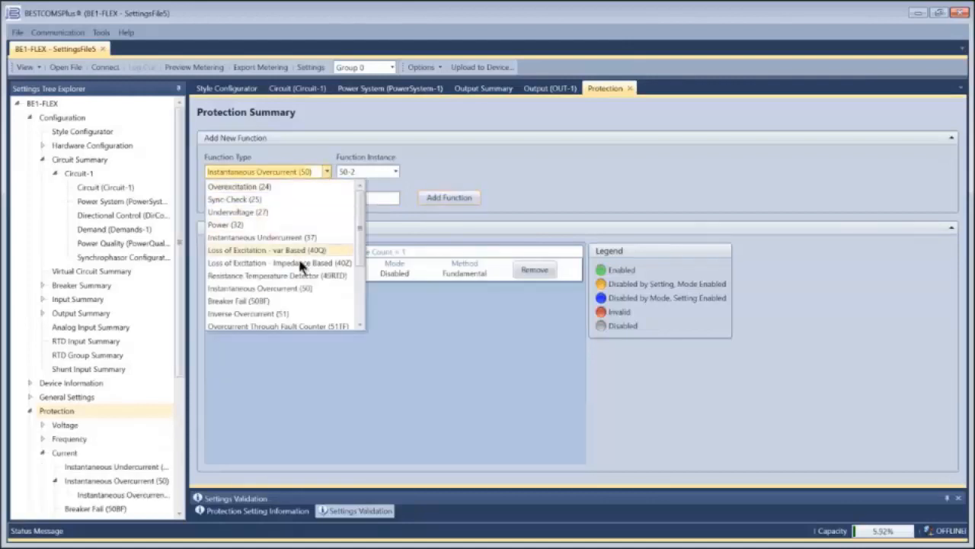
pyautogui.click(283, 313)
pyautogui.click(248, 197)
pyautogui.write('51P')
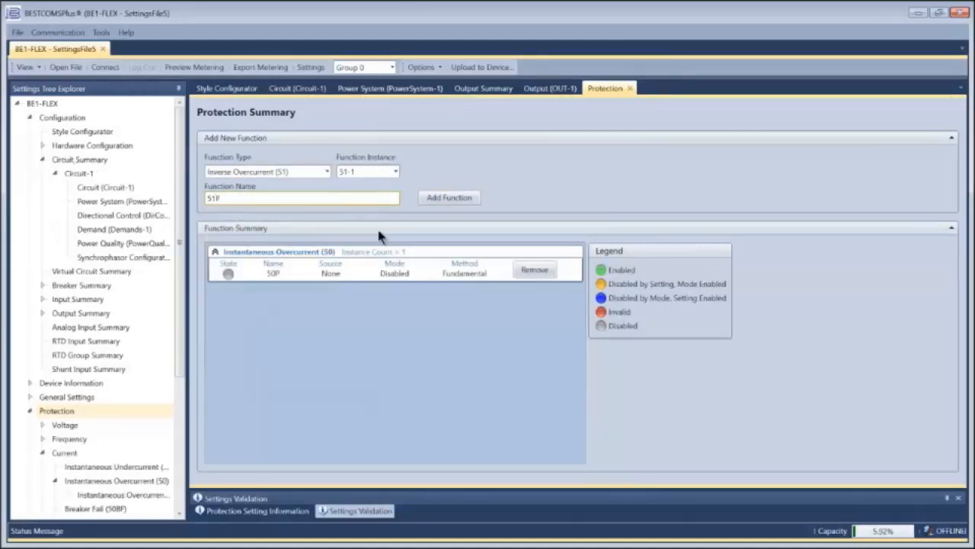
pyautogui.click(427, 198)
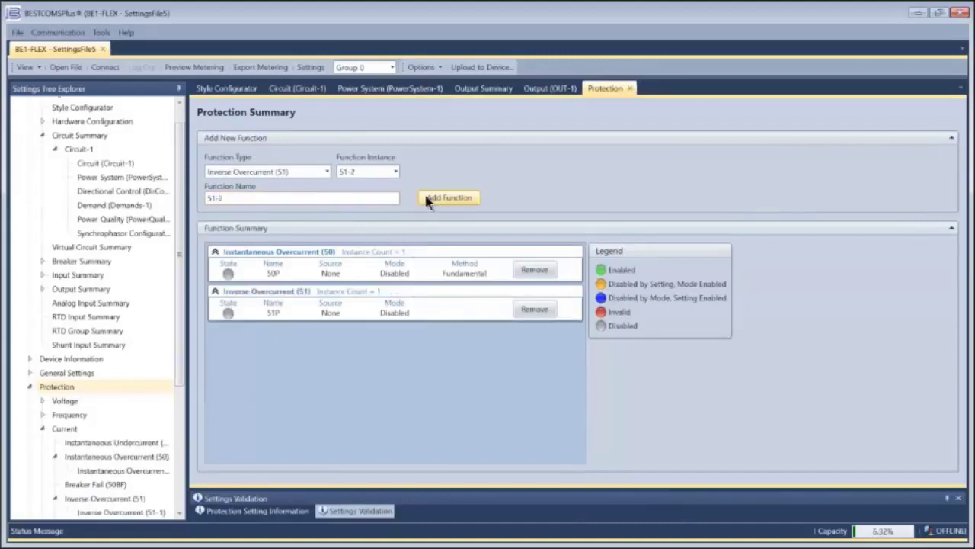
# Configure 50P: Mode 3 Phase, Source Feeder 1, secondary pickup 10 A.
pyautogui.click(229, 275)
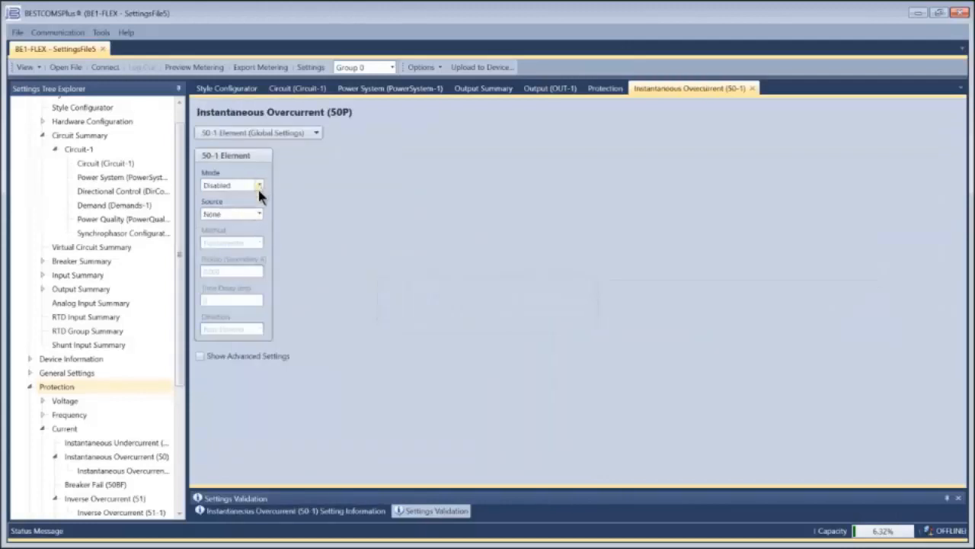
pyautogui.click(258, 187)
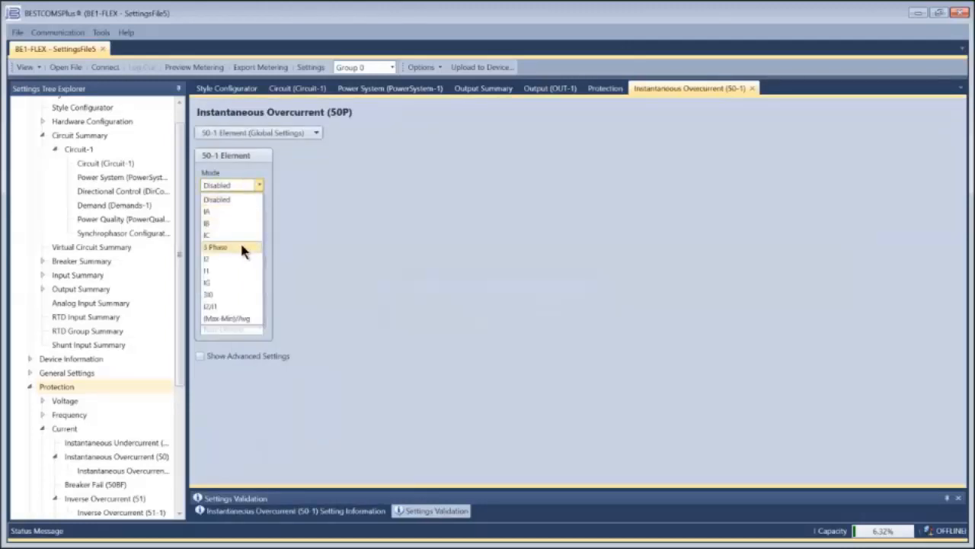
pyautogui.click(242, 250)
pyautogui.click(236, 217)
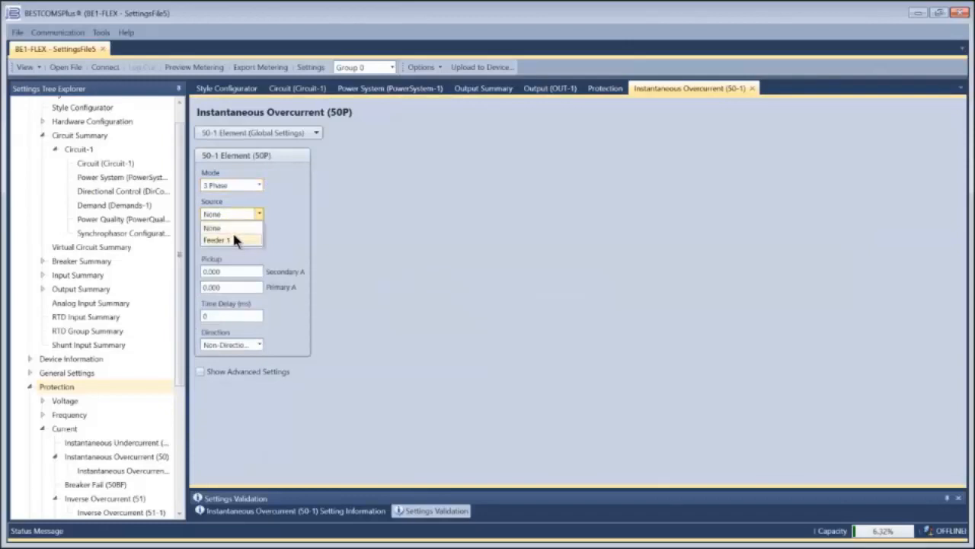
pyautogui.click(234, 241)
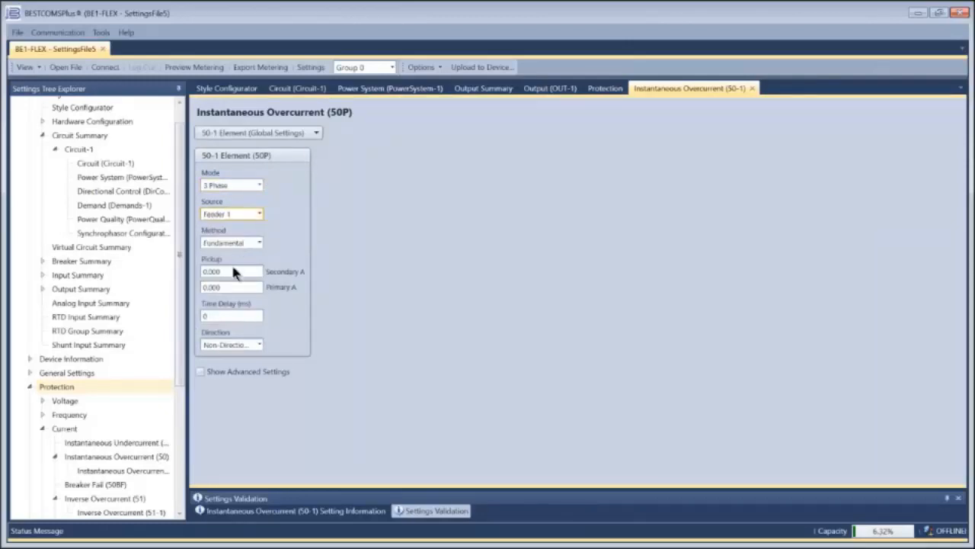
pyautogui.click(227, 270)
pyautogui.write('10')
pyautogui.press('Tab')
pyautogui.click(219, 320)
# Configure 51P with Mode 3 Phase, Source Feeder 1 and 4 A secondary pickup.
pyautogui.click(63, 387)
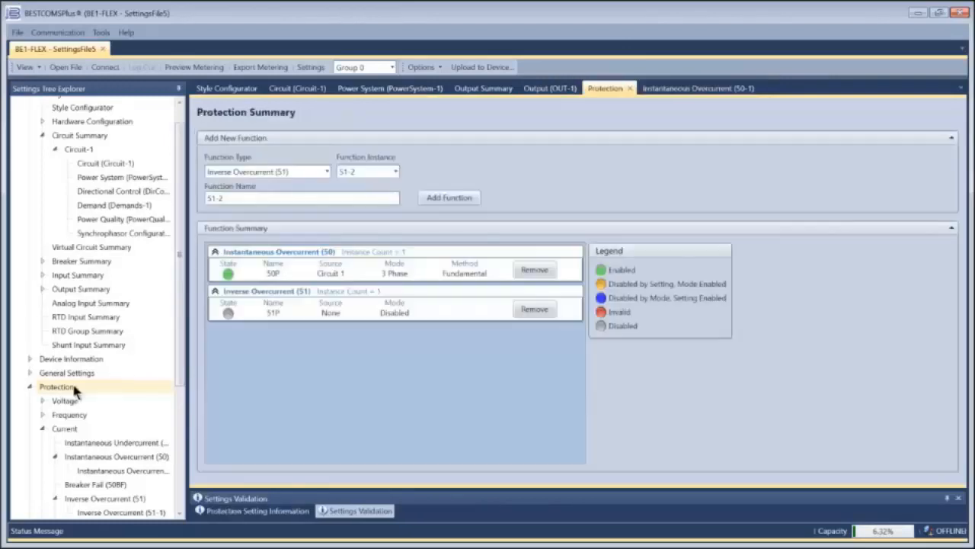
pyautogui.click(228, 314)
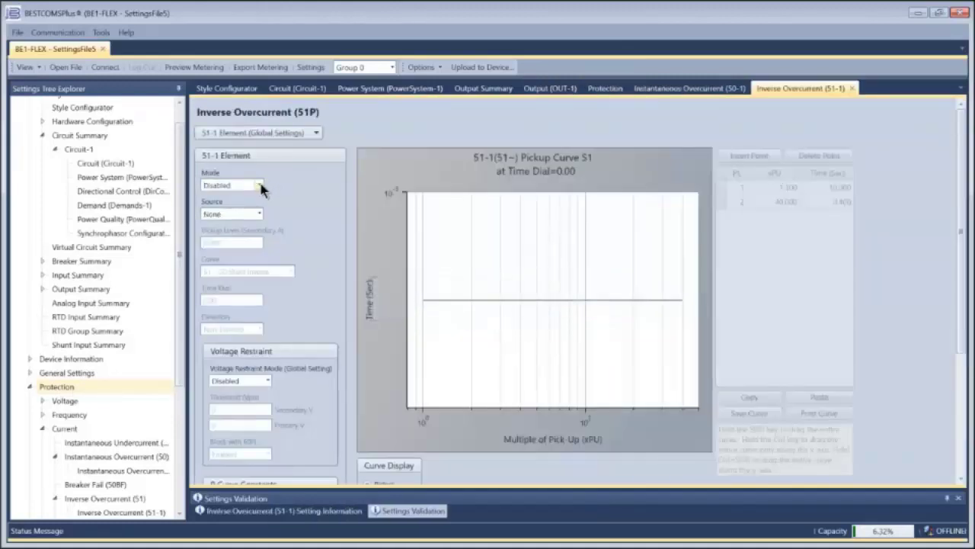
pyautogui.click(259, 185)
pyautogui.click(238, 245)
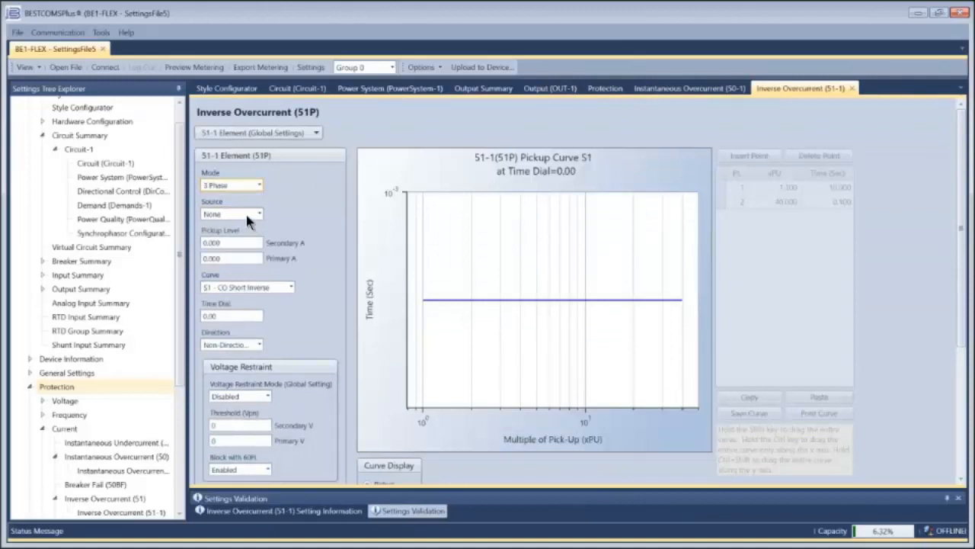
pyautogui.click(246, 216)
pyautogui.click(243, 241)
pyautogui.write('4')
pyautogui.press('Tab')
# Give 51P the L1 - CO Long Inverse curve and a time dial of 5.00.
pyautogui.click(257, 290)
pyautogui.click(269, 336)
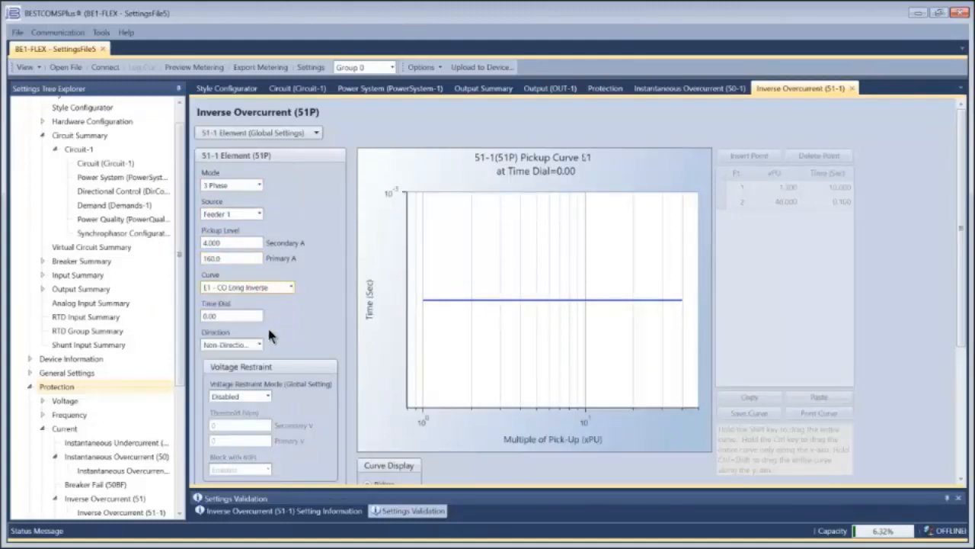
pyautogui.press('Tab')
pyautogui.write('5')
pyautogui.press('Tab')
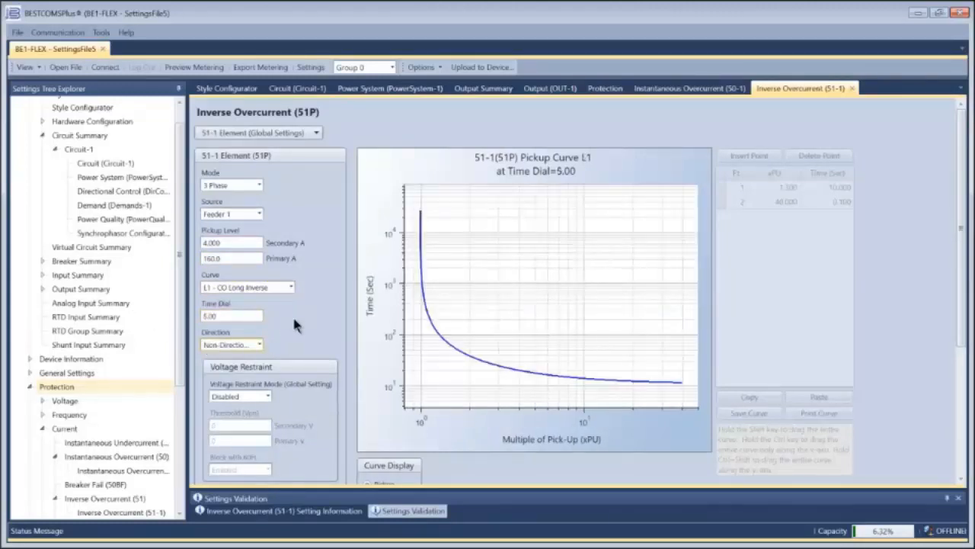
pyautogui.scroll(-1, 296, 299)
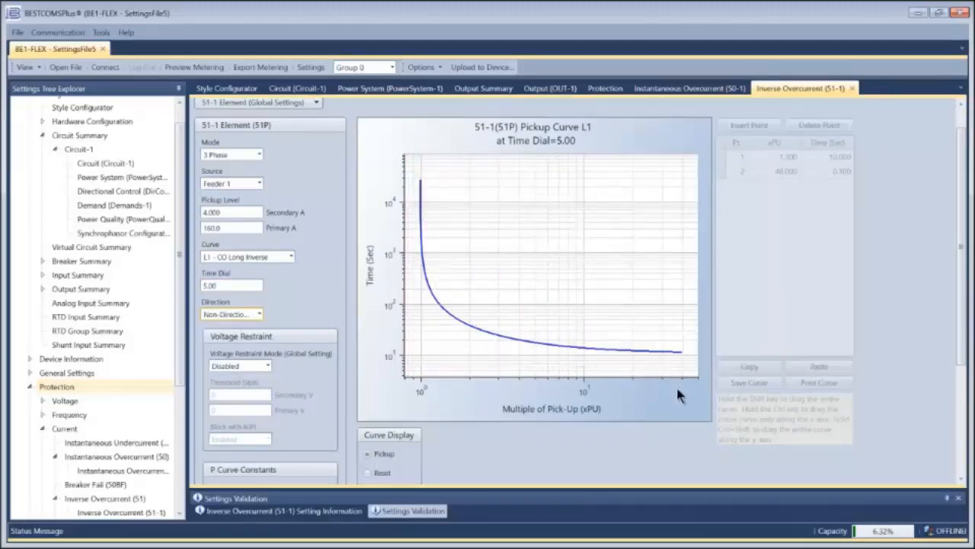
# Navigate the settings tree toward the BESTlogicPlus Programmable Logic editor.
pyautogui.click(53, 387)
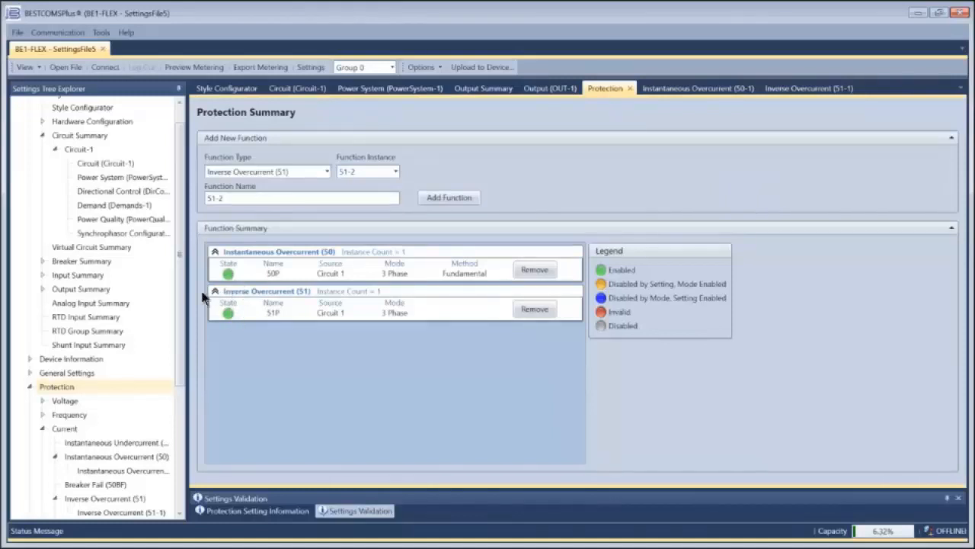
pyautogui.moveTo(177, 314); pyautogui.dragTo(200, 432)
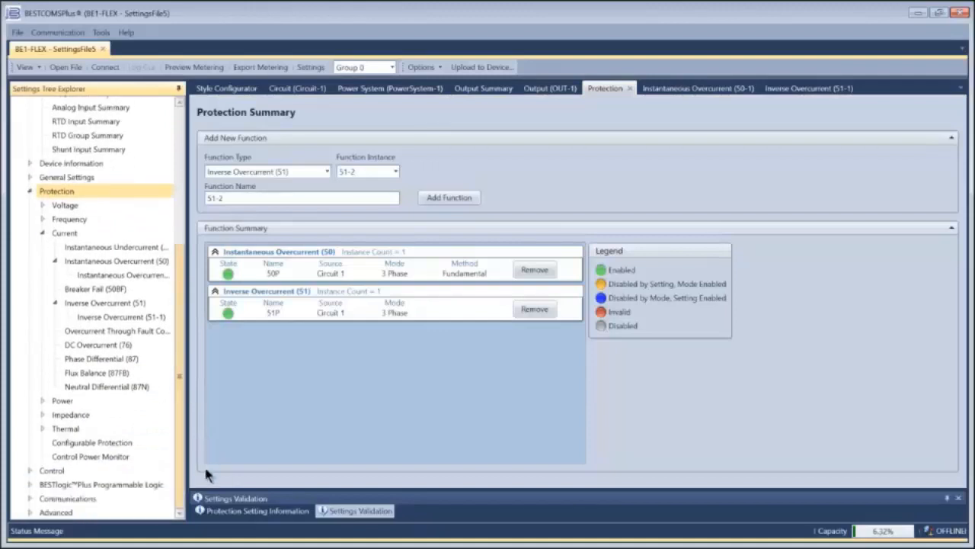
# Place the 50-1 and 51-1 overcurrent element blocks on Logic Page 1 in BESTlogicPlus.
pyautogui.click(129, 485)
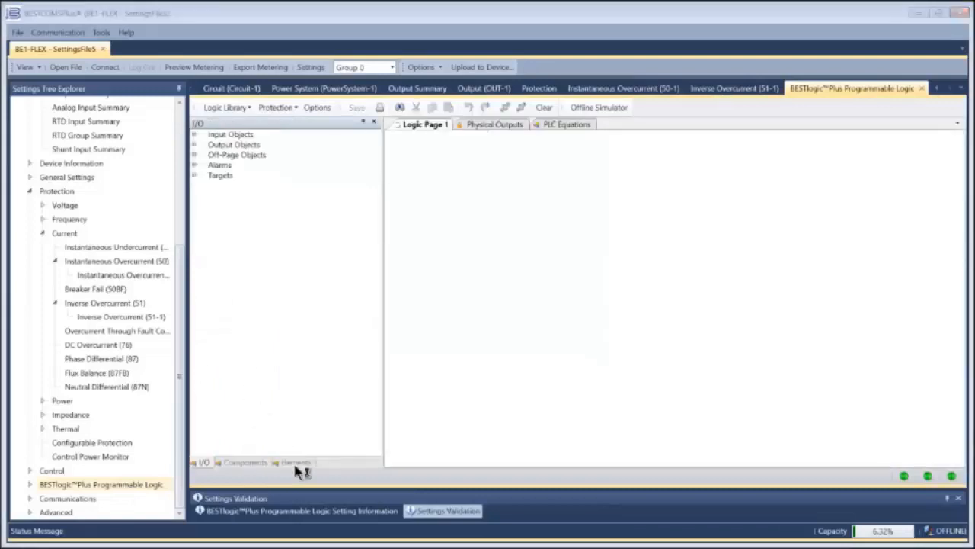
pyautogui.click(296, 462)
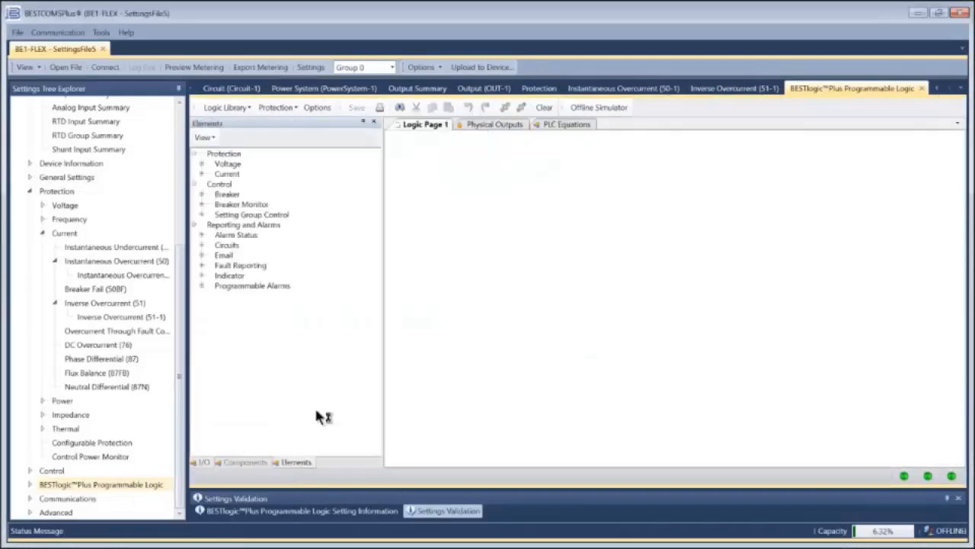
pyautogui.click(203, 174)
pyautogui.click(210, 184)
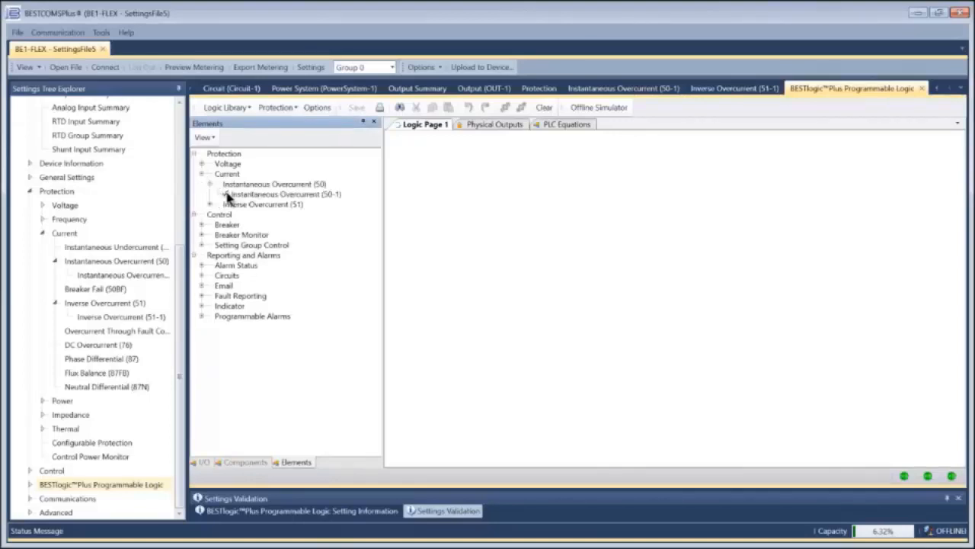
pyautogui.moveTo(251, 194); pyautogui.dragTo(463, 211)
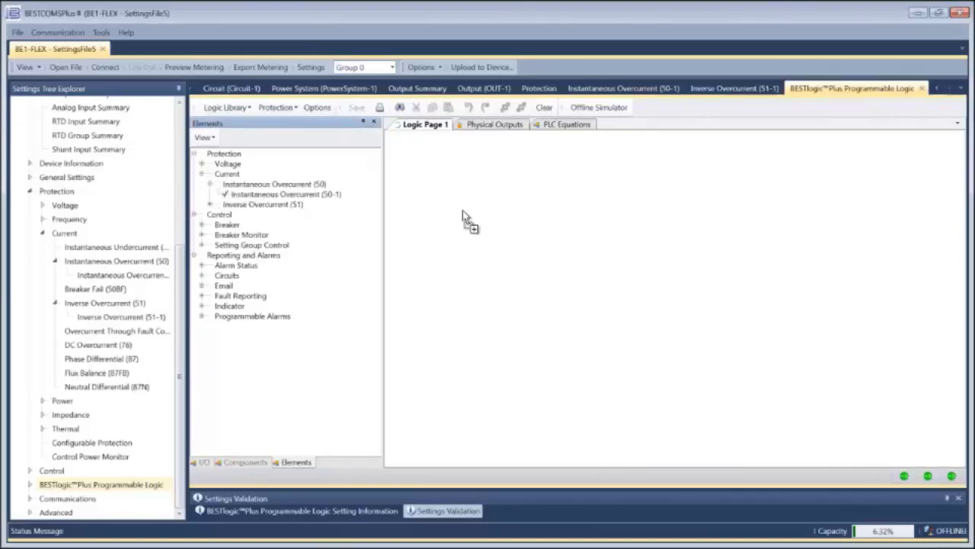
pyautogui.click(211, 205)
pyautogui.moveTo(266, 215)
pyautogui.mouseDown()
pyautogui.moveTo(472, 324)
pyautogui.moveTo(472, 298)
pyautogui.mouseUp()
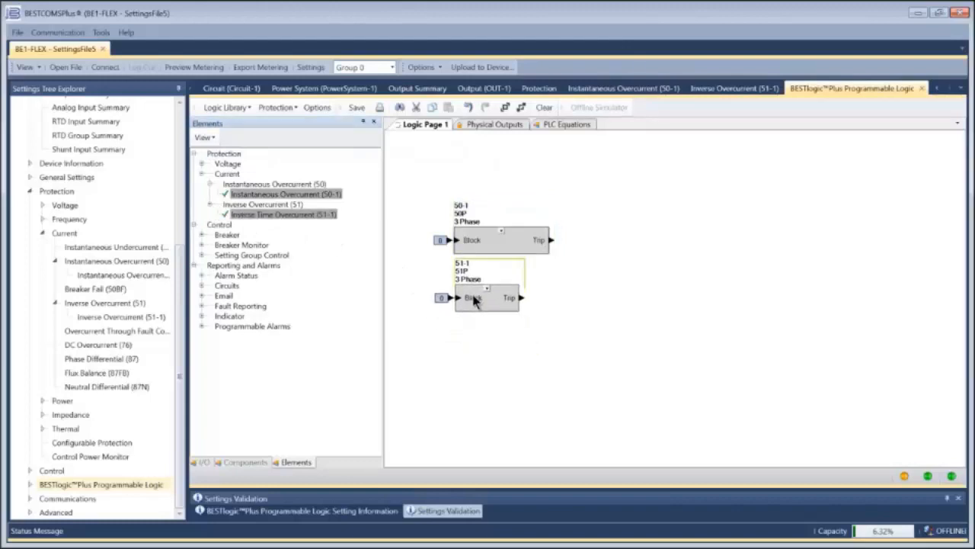
pyautogui.click(439, 281)
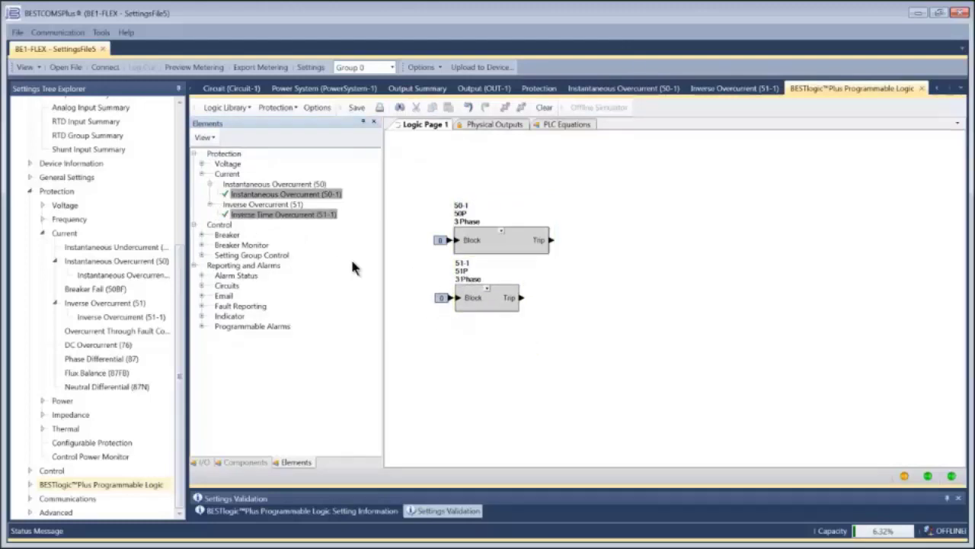
# Add a Logic Notes comment block under 51-1 and an OR gate to its right.
pyautogui.click(243, 462)
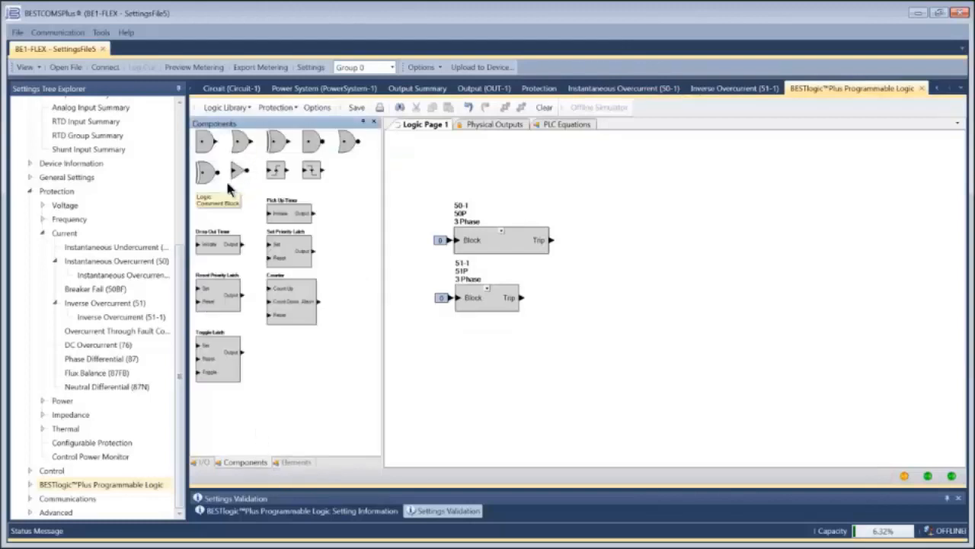
pyautogui.moveTo(221, 200)
pyautogui.mouseDown()
pyautogui.moveTo(429, 345)
pyautogui.moveTo(442, 384)
pyautogui.mouseUp()
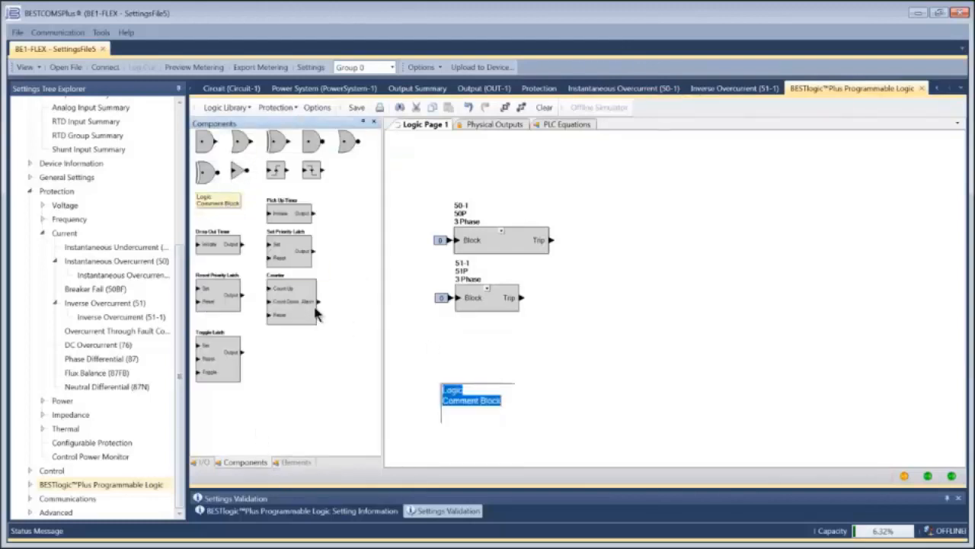
pyautogui.press('BackSpace')
pyautogui.write('Logic Notes')
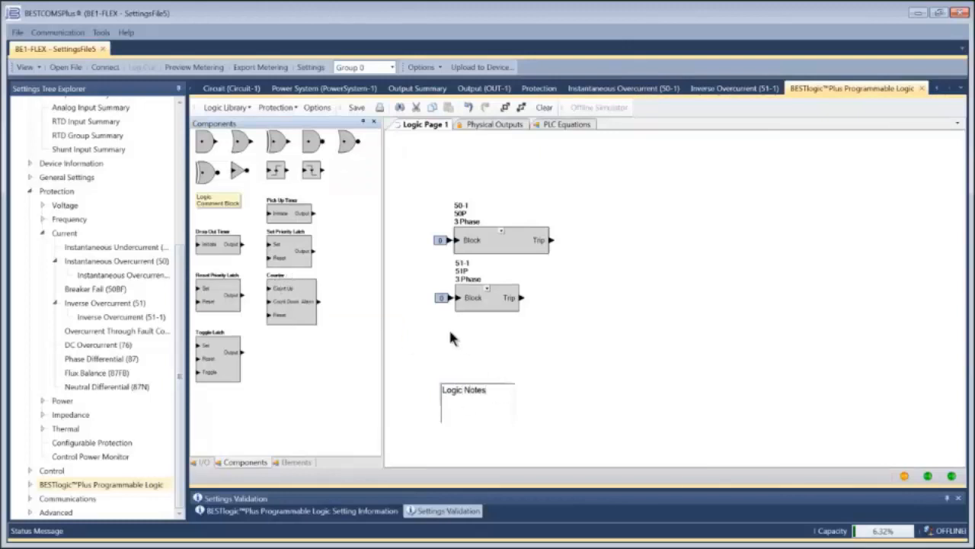
pyautogui.click(453, 337)
pyautogui.moveTo(467, 392); pyautogui.dragTo(474, 333)
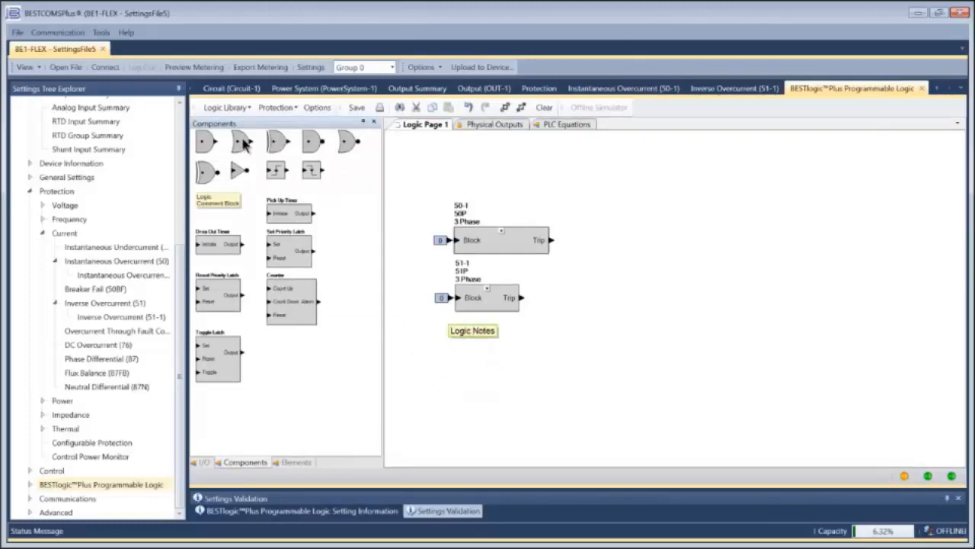
pyautogui.moveTo(240, 141); pyautogui.dragTo(609, 273)
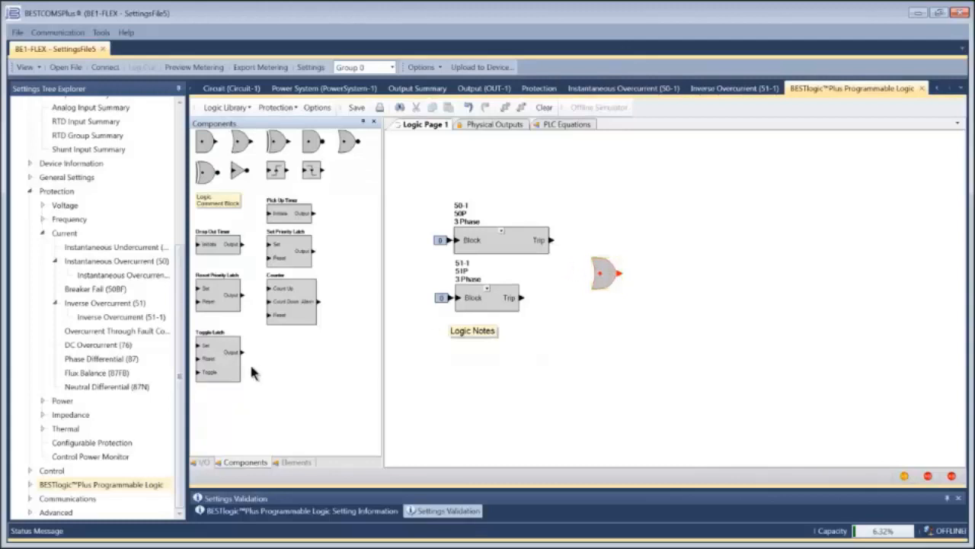
# Place the physical output OUT-1 to the right of the OR gate.
pyautogui.click(202, 461)
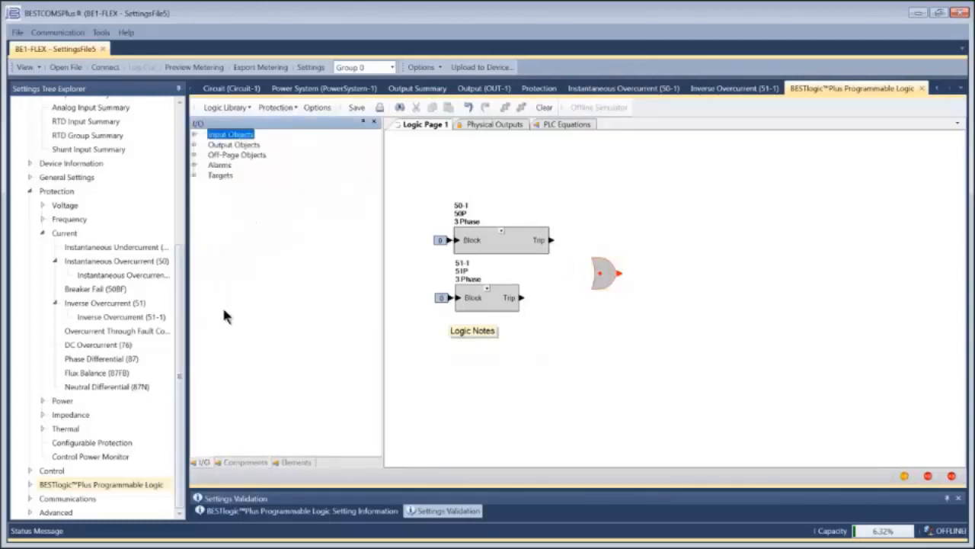
pyautogui.click(194, 144)
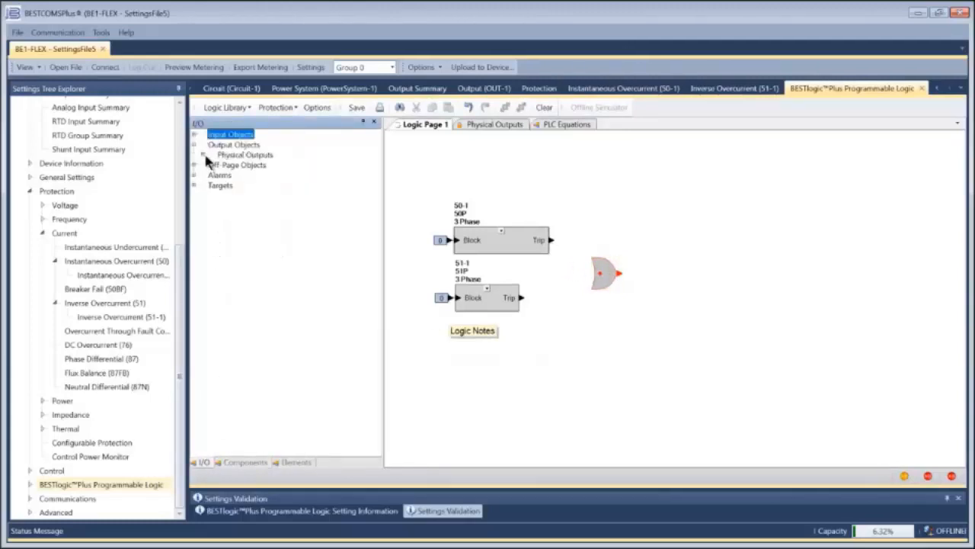
pyautogui.click(203, 155)
pyautogui.moveTo(240, 165)
pyautogui.mouseDown()
pyautogui.moveTo(683, 295)
pyautogui.moveTo(621, 282)
pyautogui.mouseUp()
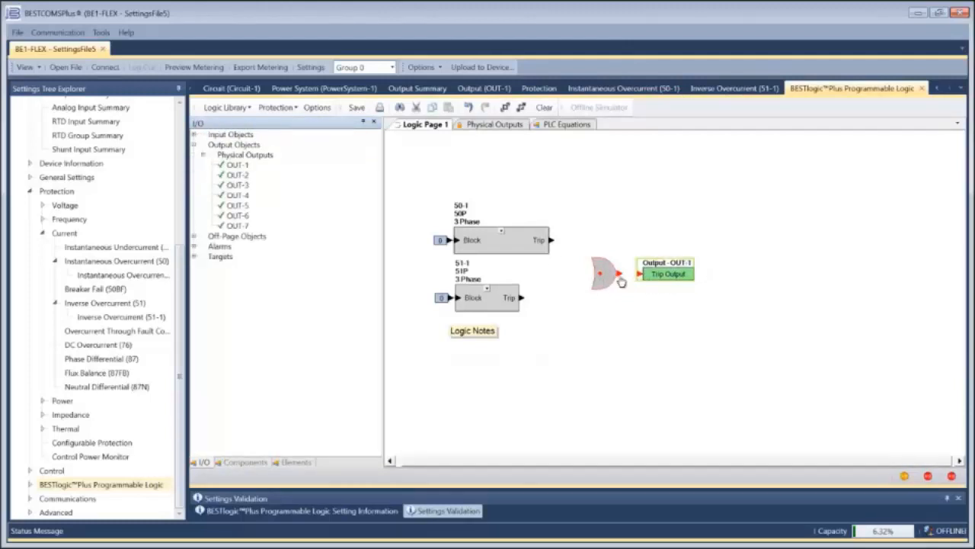
# Wire the 50-1 and 51-1 Trip outputs into the OR gate and its output to OUT-1.
pyautogui.click(608, 209)
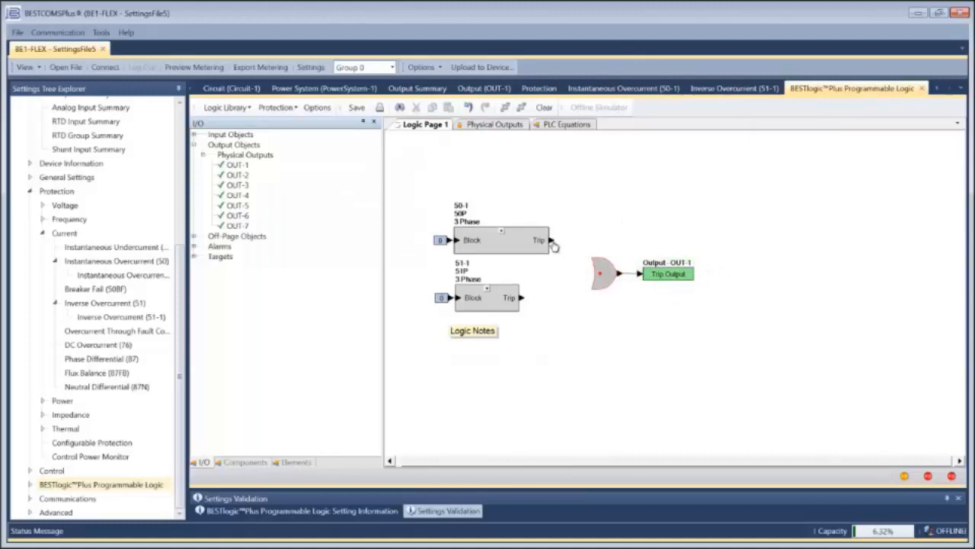
pyautogui.moveTo(554, 242); pyautogui.dragTo(592, 268)
pyautogui.moveTo(523, 298); pyautogui.dragTo(591, 279)
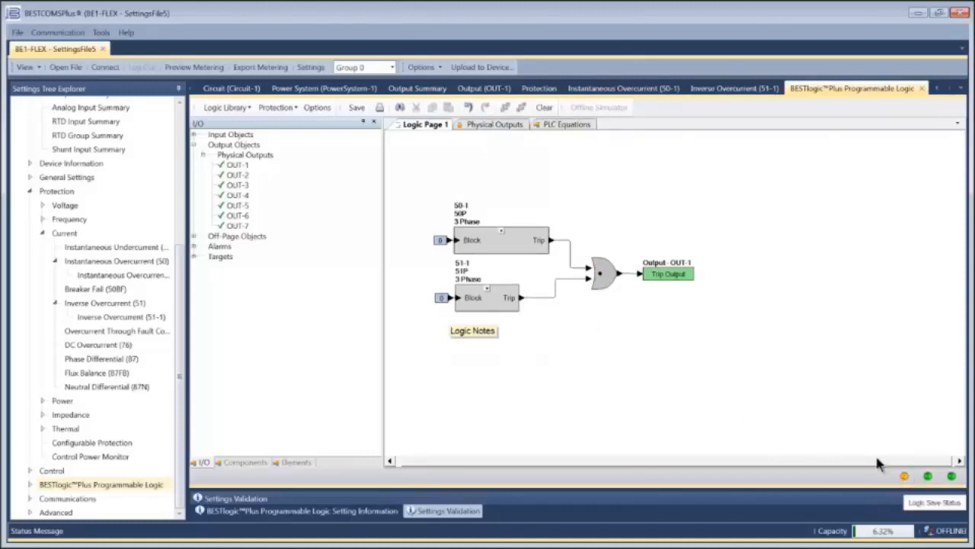
# Save the logic changes, then save the settings file.
pyautogui.click(357, 108)
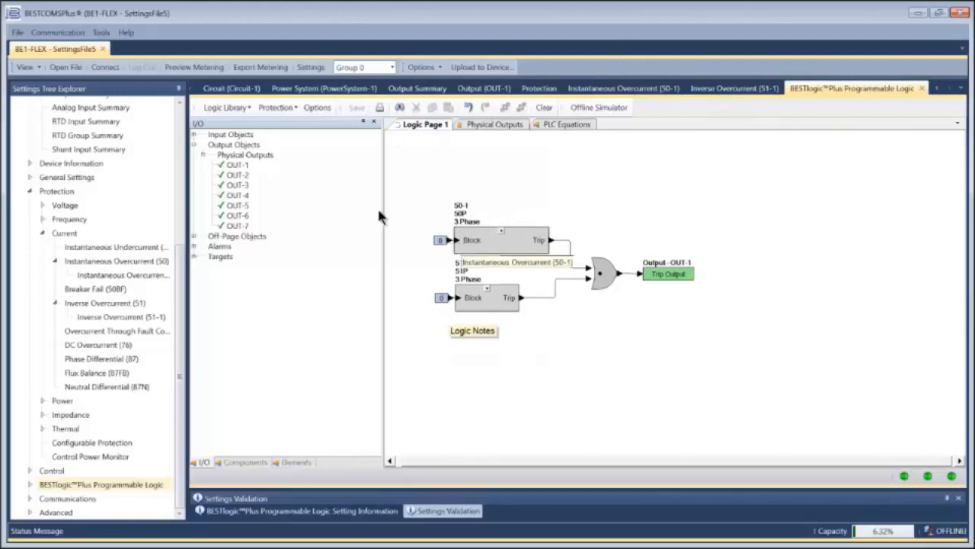
pyautogui.click(17, 32)
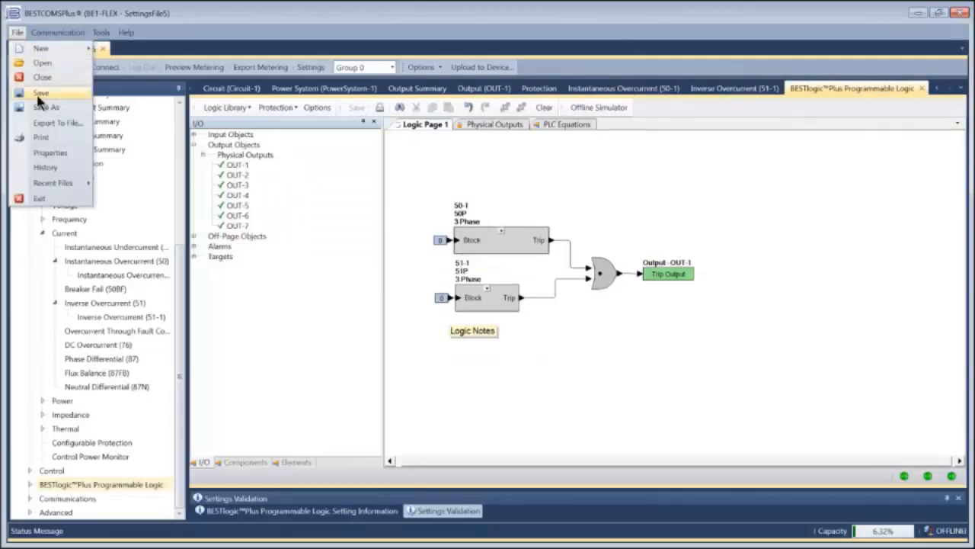
pyautogui.click(40, 94)
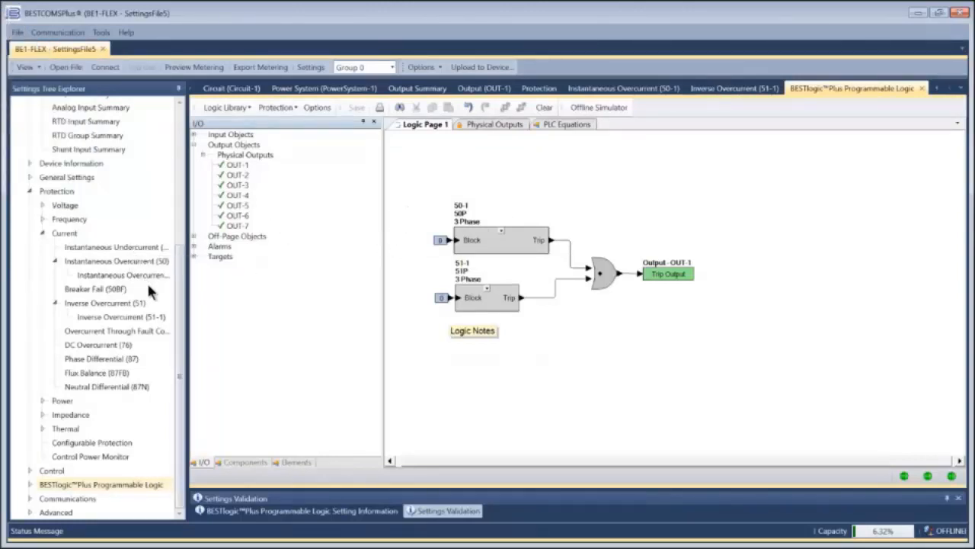
# Review the Advanced Targets, Alarms, SoE Filtering and Fault Records pages, returning to the logic page.
pyautogui.click(32, 512)
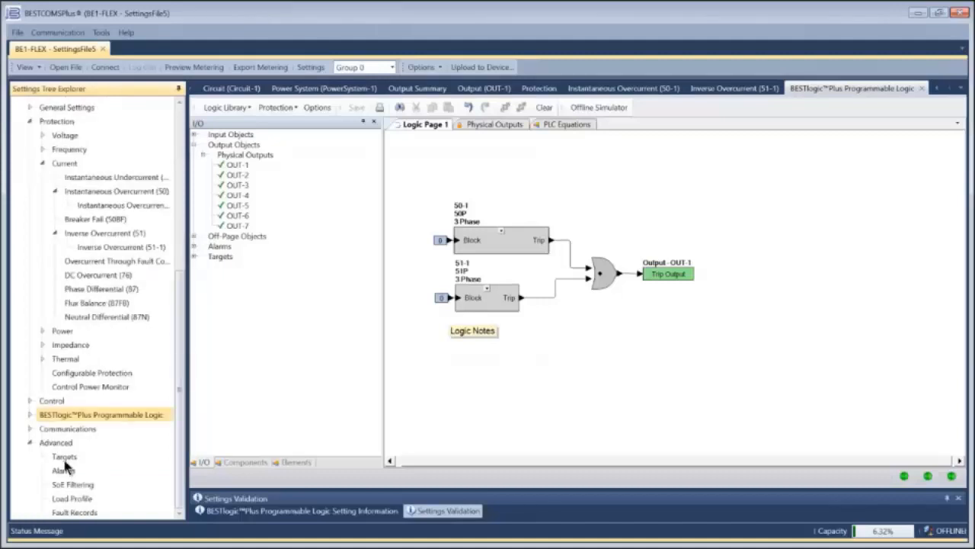
pyautogui.click(65, 457)
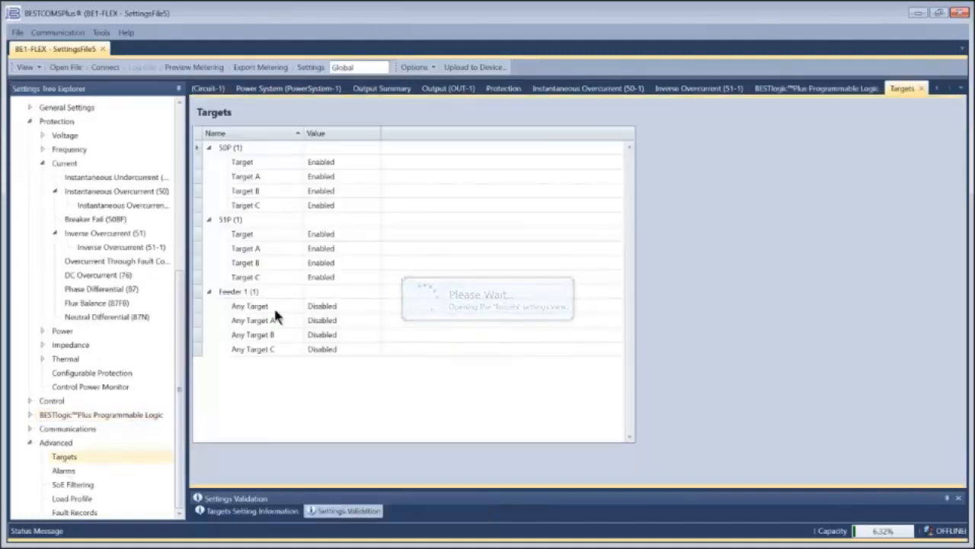
pyautogui.click(66, 471)
pyautogui.scroll(-10, 353, 257)
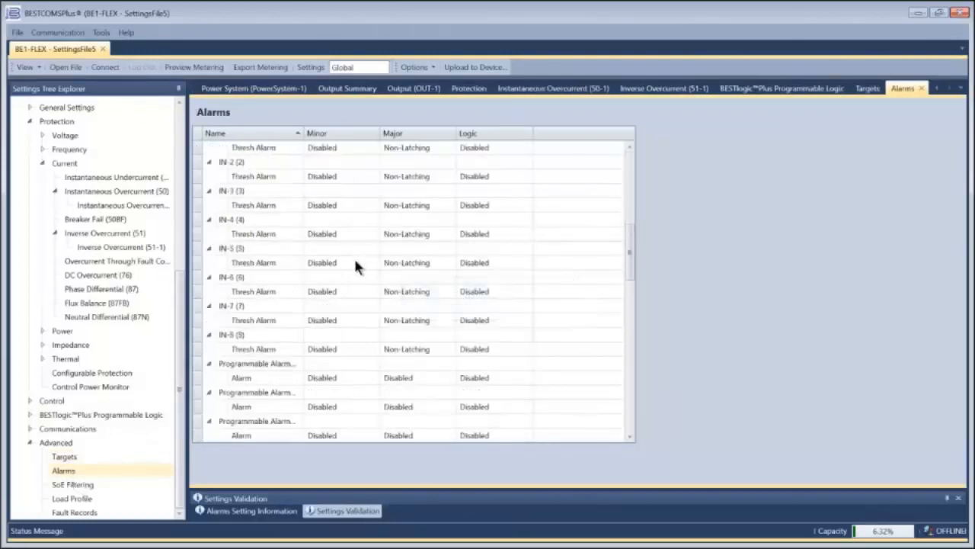
pyautogui.scroll(10, 351, 281)
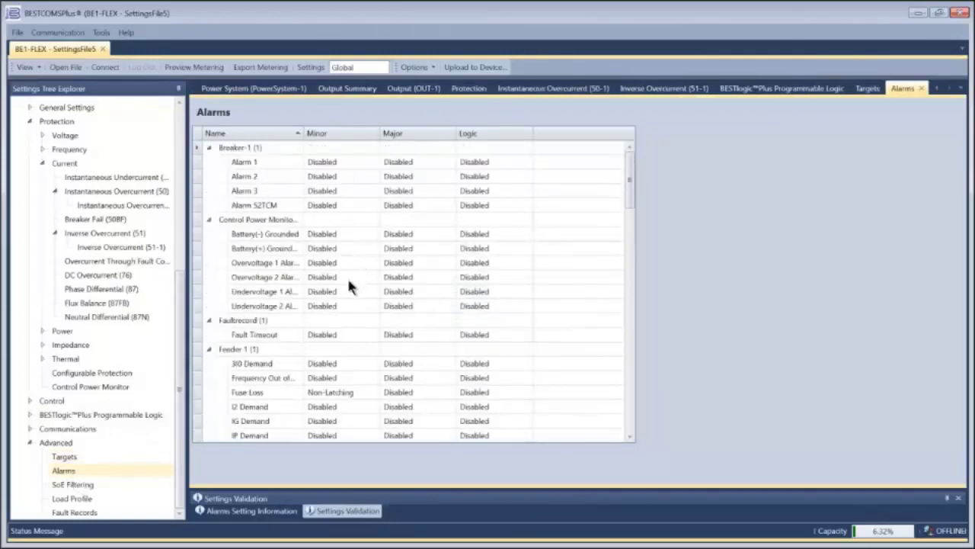
pyautogui.click(84, 485)
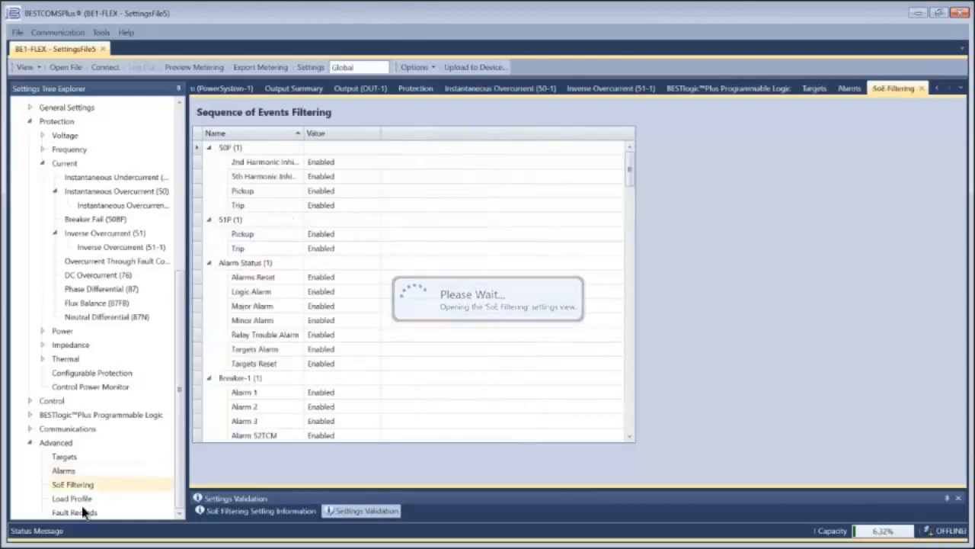
pyautogui.click(83, 513)
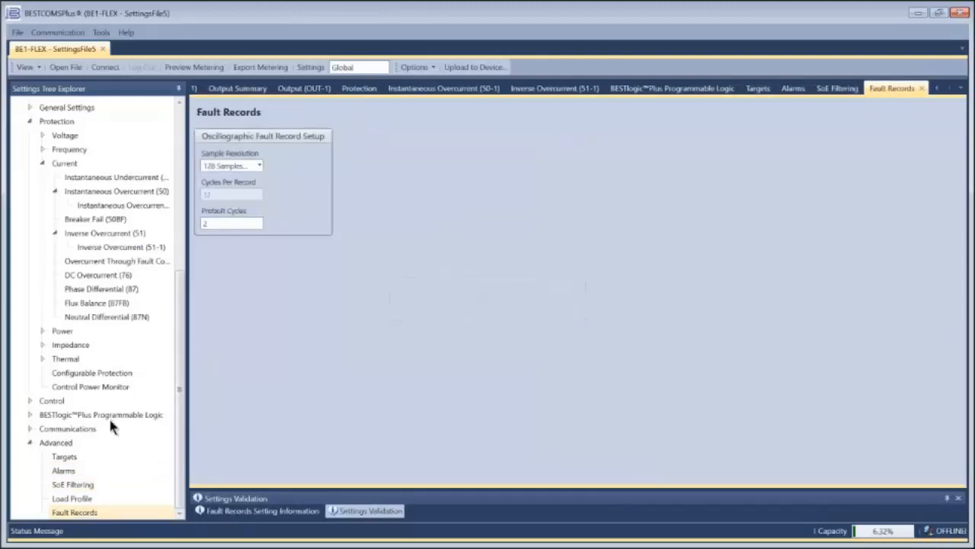
pyautogui.click(109, 414)
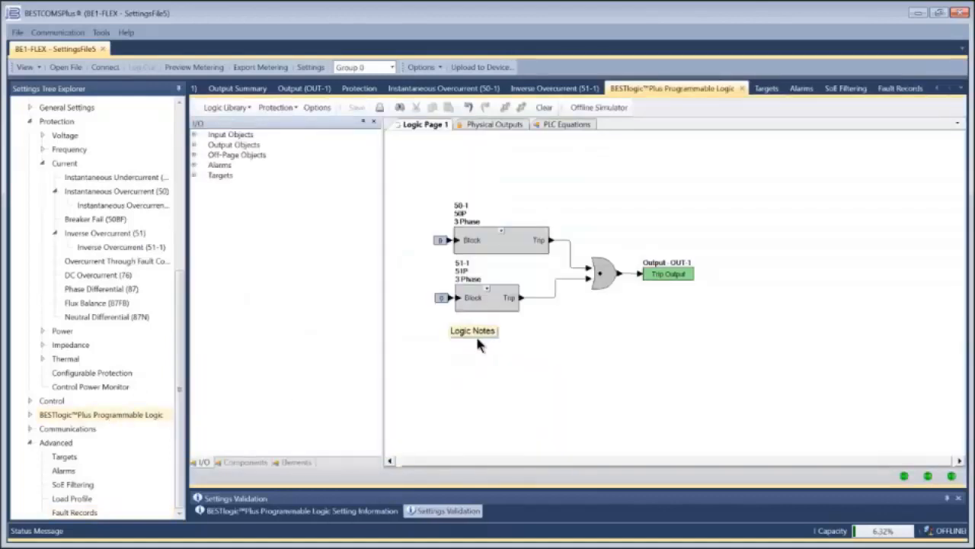